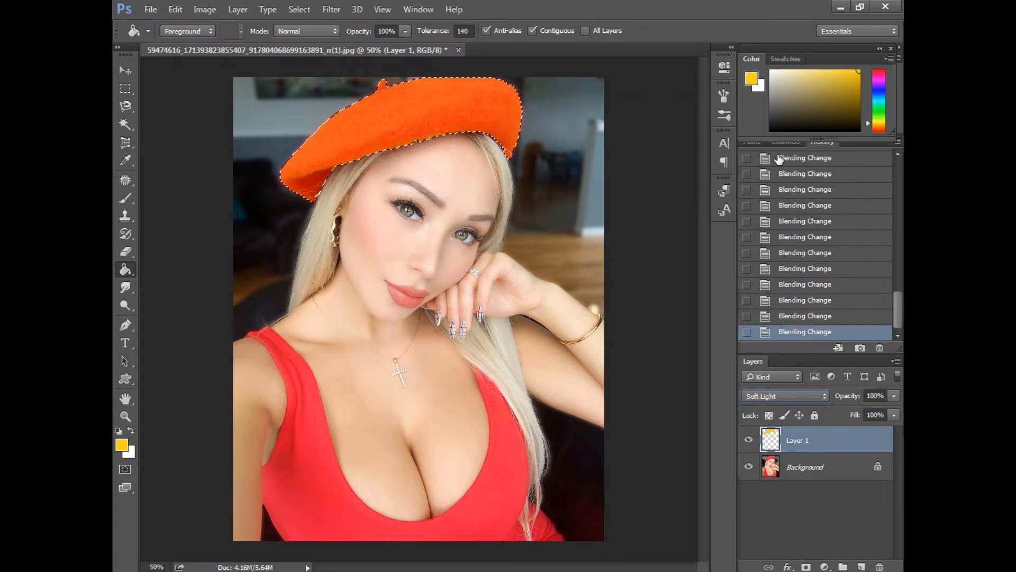
Try out the blending modes on the yellow hat layer, from Soft Light through to Subtract
key("shift+plus")
key("shift+plus")
key("shift+plus")
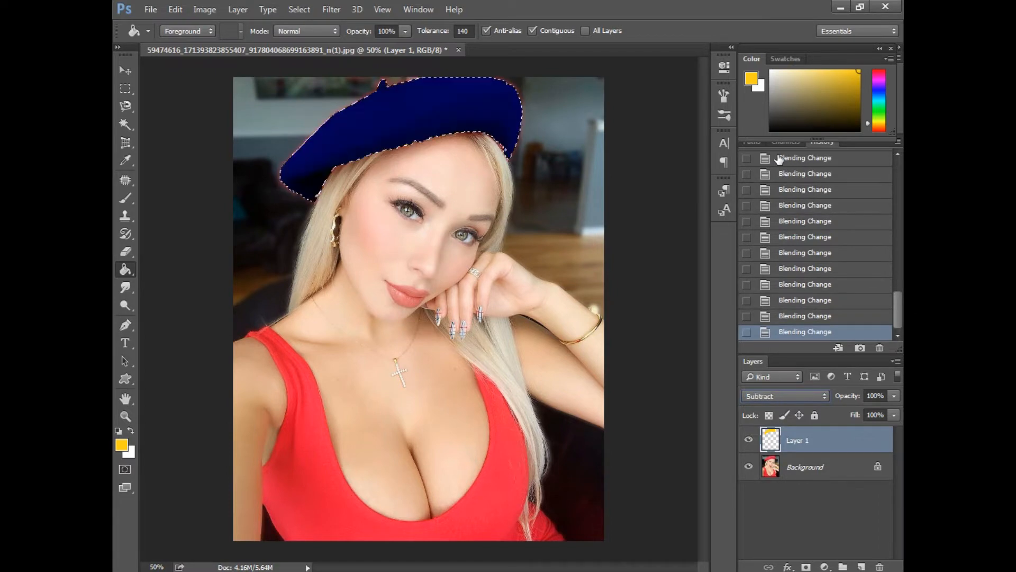
key("shift+plus")
key("shift+plus")
key("shift+minus")
key("shift+minus")
Try adjusting the hue, saturation and lightness of the yellow hat layer with Hue/Saturation
left_click(275, 11)
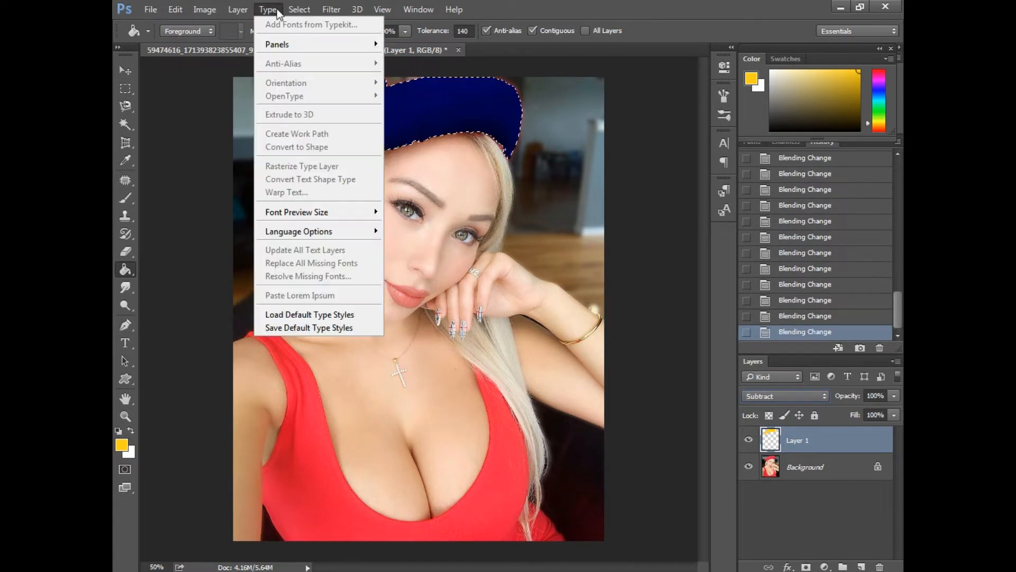
left_click(402, 114)
mouse_move(697, 150)
left_mouse_down()
mouse_move(636, 151)
mouse_move(746, 152)
mouse_move(693, 151)
left_mouse_up()
left_click_drag(701, 187, 755, 188)
left_click(699, 223)
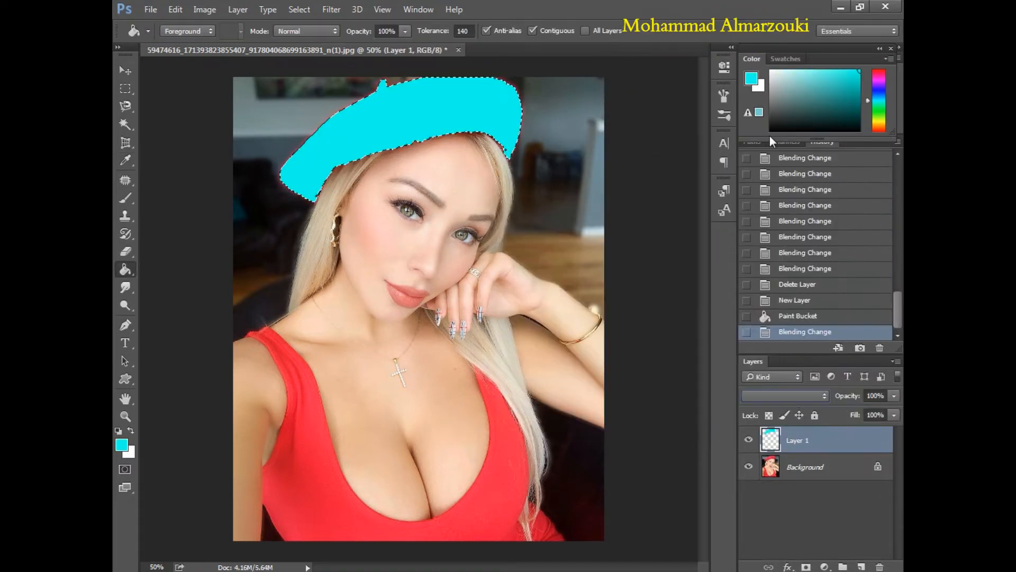
Try out the blending modes on the cyan hat layer, through Screen and on to Luminosity
key("Down")
key("Down")
key("Down")
key("Down")
key("Down")
key("Down")
key("Down")
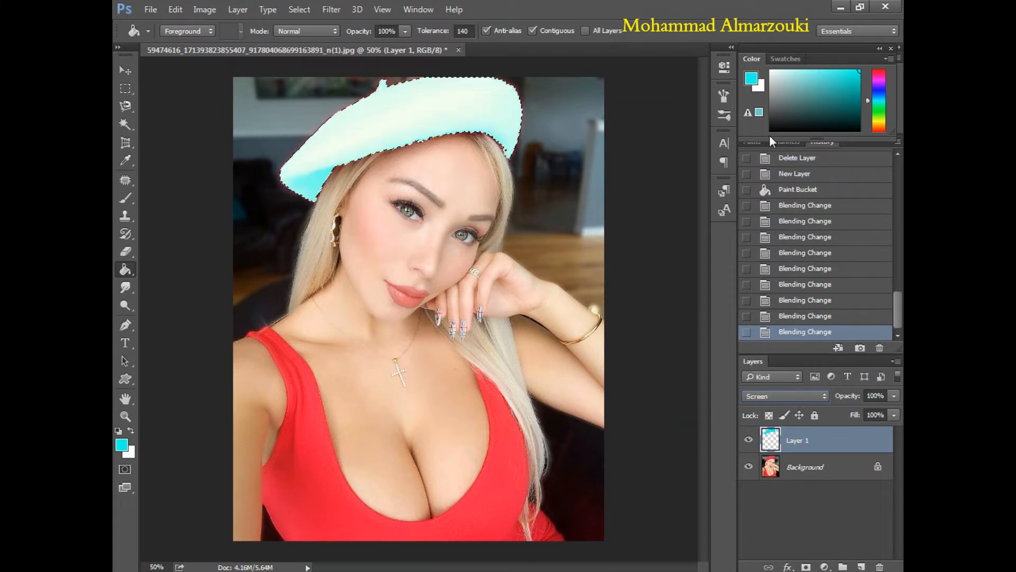
key("Down")
key("Down")
key("Down")
key("Down")
key("Down")
key("Down")
key("Down")
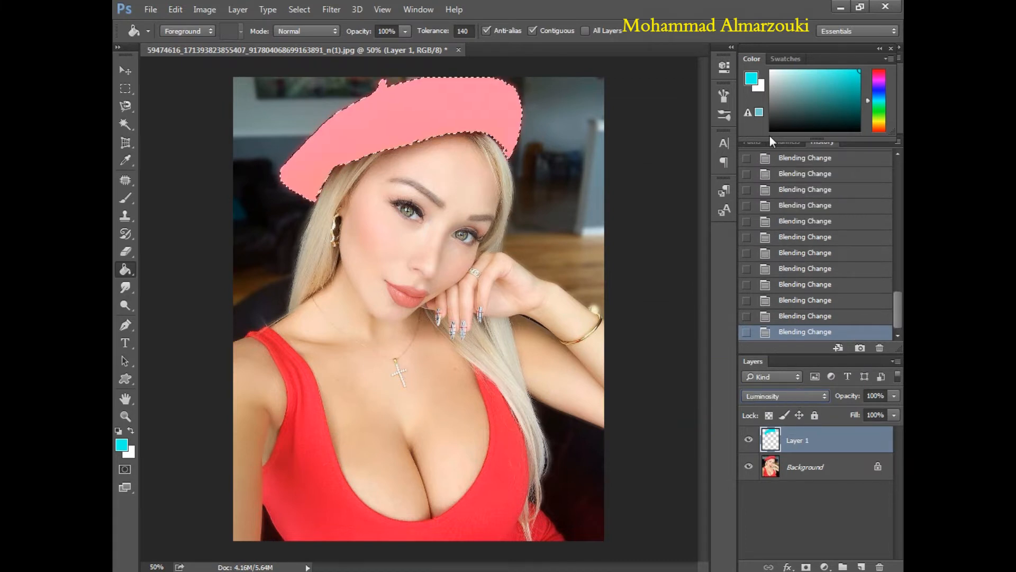
Try shifting the cyan hat layer's hue to -7 and slightly lowering its lightness and saturation with Hue/Saturation
left_click(205, 9)
mouse_move(222, 44)
left_click(387, 115)
left_click_drag(698, 151, 693, 157)
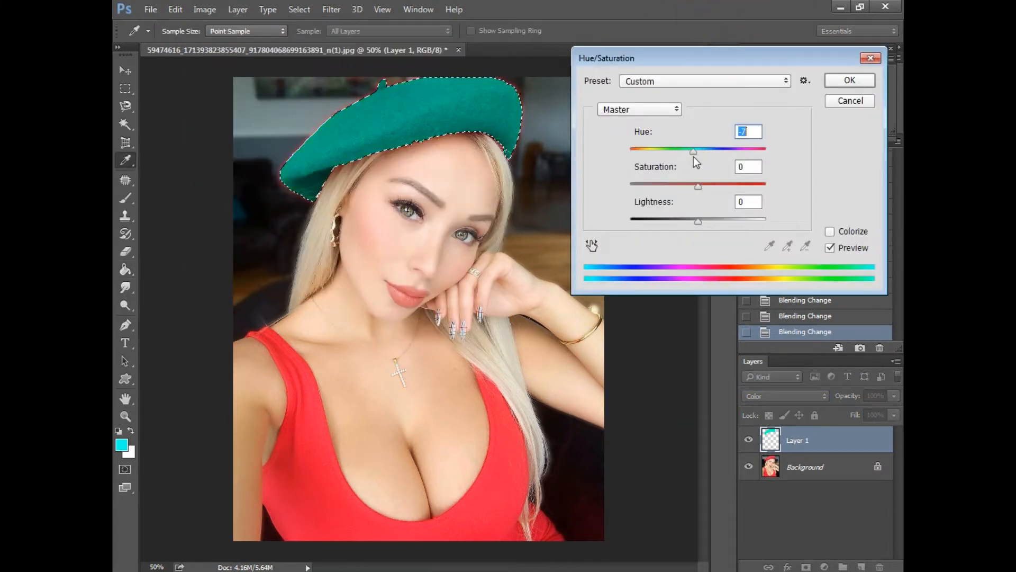
mouse_move(698, 221)
left_mouse_down()
mouse_move(632, 224)
mouse_move(695, 221)
left_mouse_up()
left_click_drag(698, 186, 693, 186)
left_click(639, 109)
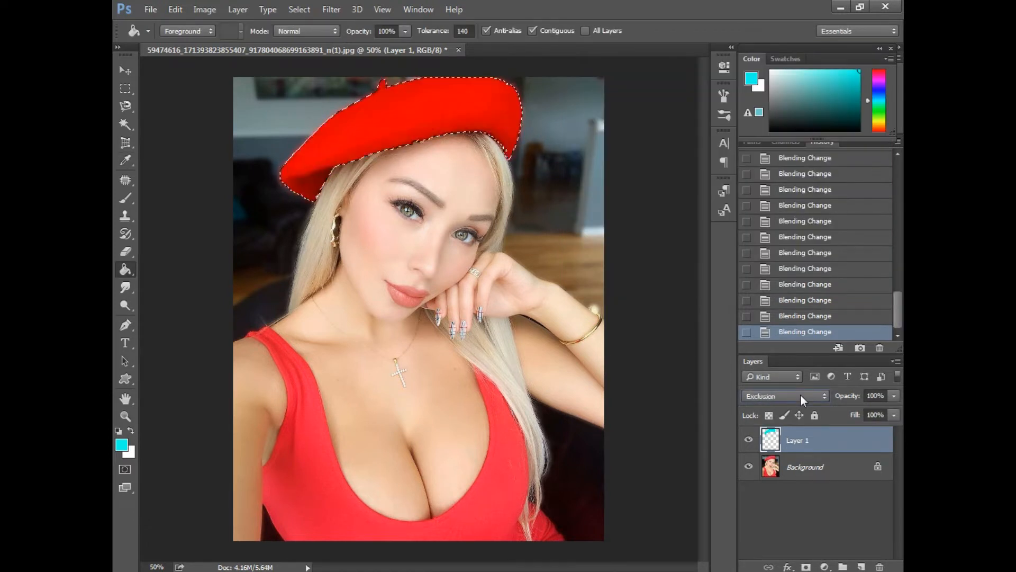
Set the cyan hat layer's blending mode to Linear Burn
scroll(801, 393, "up", 15)
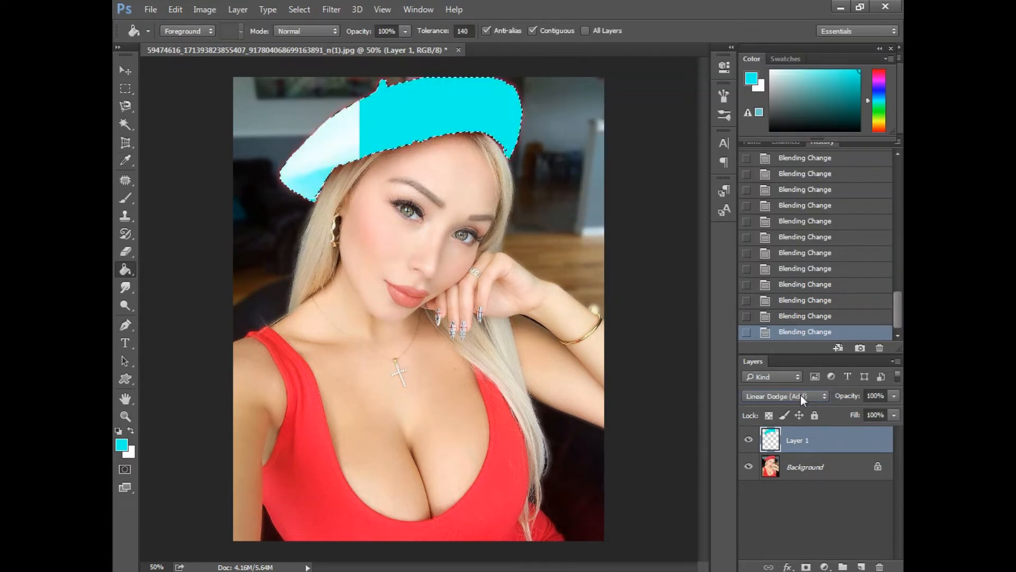
Try selecting the red top with the Magic Wand while Layer 1 is active, and clear the selection
left_click(125, 124)
left_click(318, 470)
left_click(320, 471)
key("ctrl+d")
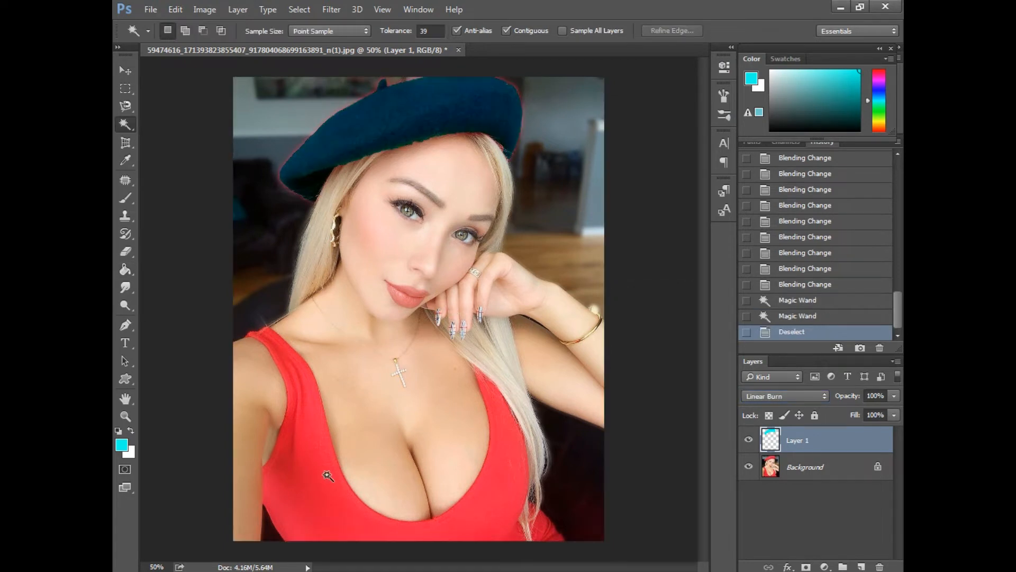
left_click(324, 472)
key("ctrl+d")
Select the red top on the Background layer with the Magic Wand in add-to-selection mode, including the areas beside the hair
left_click(805, 467)
left_click(325, 477)
left_click(185, 31)
left_click(541, 531)
left_click(533, 517)
left_click(532, 524)
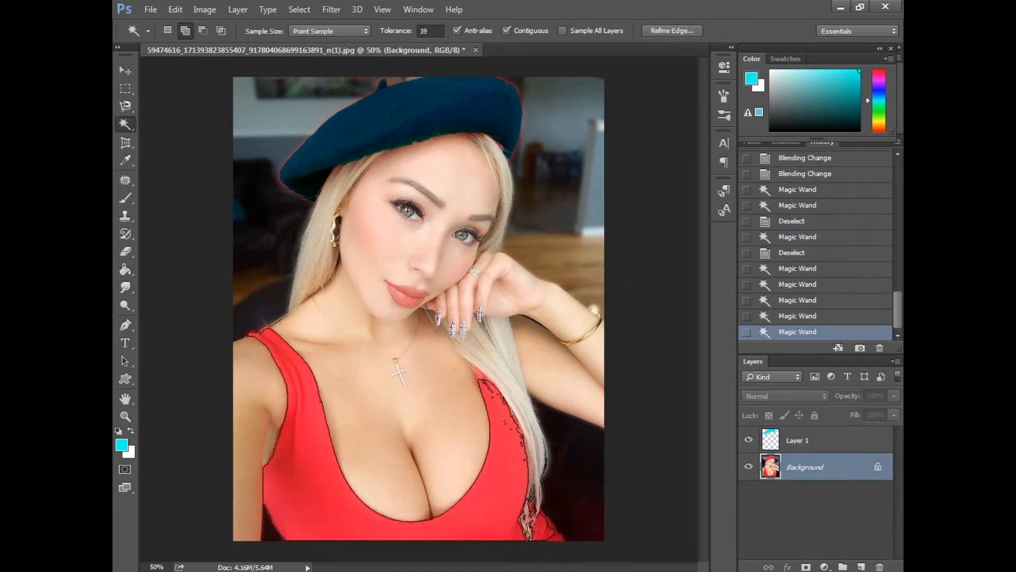
left_click(546, 529)
left_click(539, 525)
Set the Magic Wand tolerance to 81 and extend the top's selection near the hair ends
left_click_drag(395, 30, 418, 31)
left_click(529, 516)
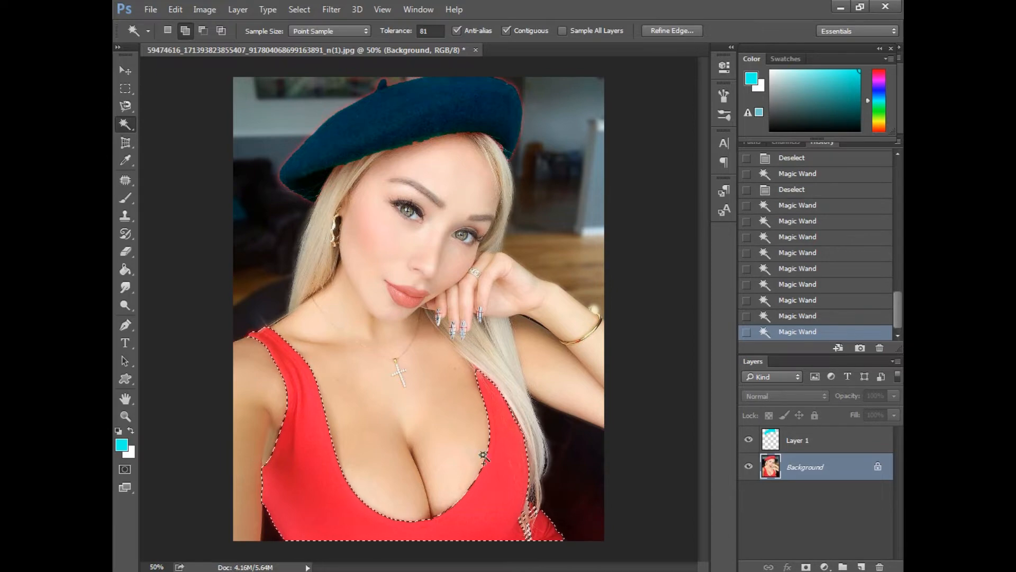
left_click(437, 352)
key("ctrl+z")
Step back through the recent selection states in the history and refine the red top's selection with the Magic Wand
key("ctrl+plus")
left_click_drag(700, 368, 700, 408)
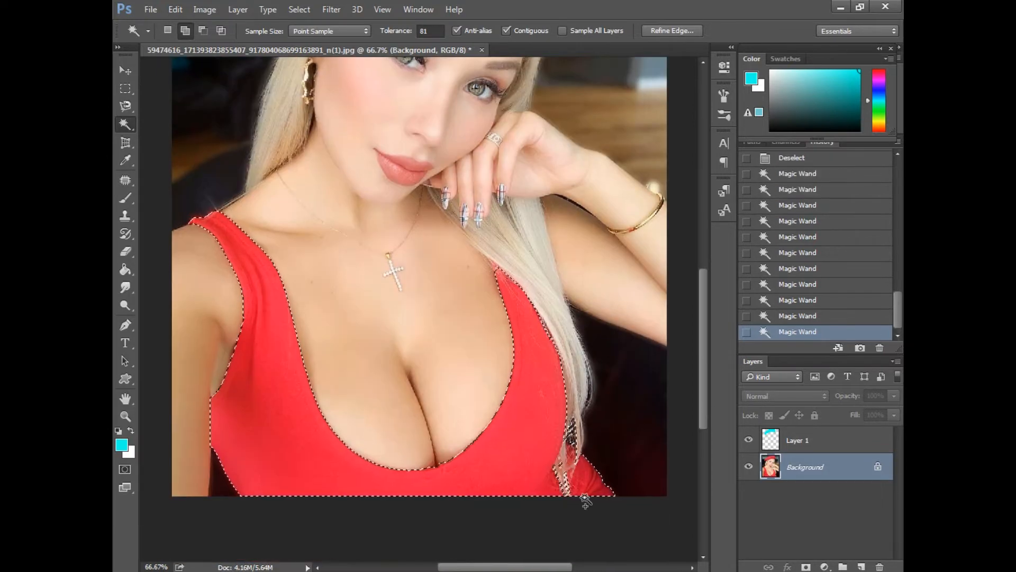
left_click(805, 297)
left_click(805, 284)
left_click(805, 300)
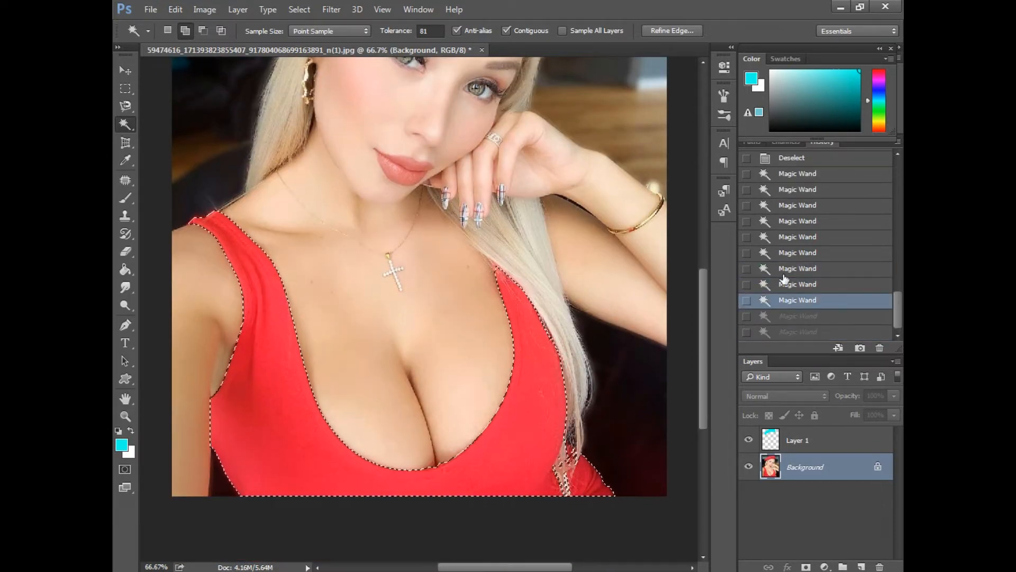
left_click(806, 268)
left_click(213, 212)
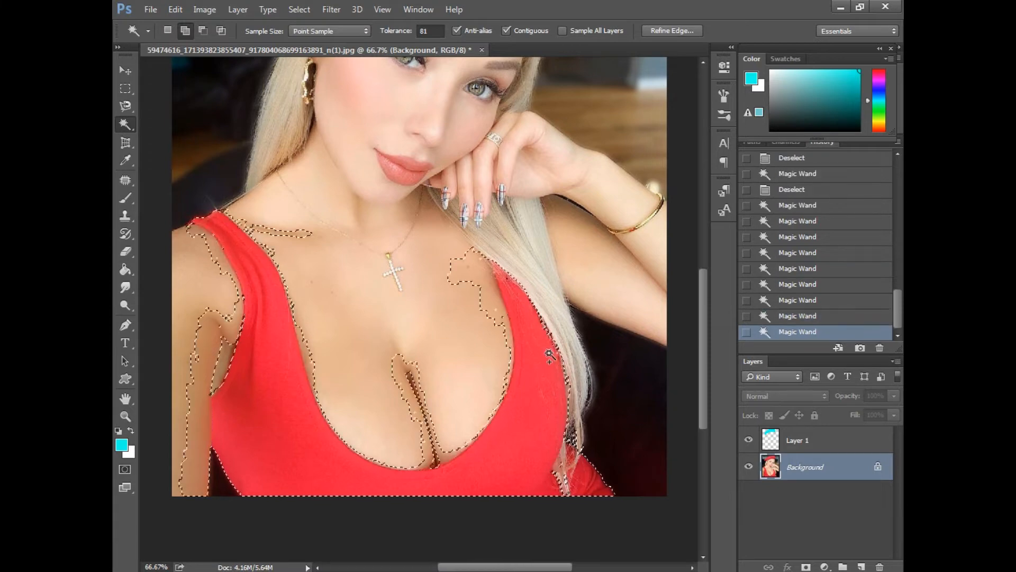
left_click(542, 404)
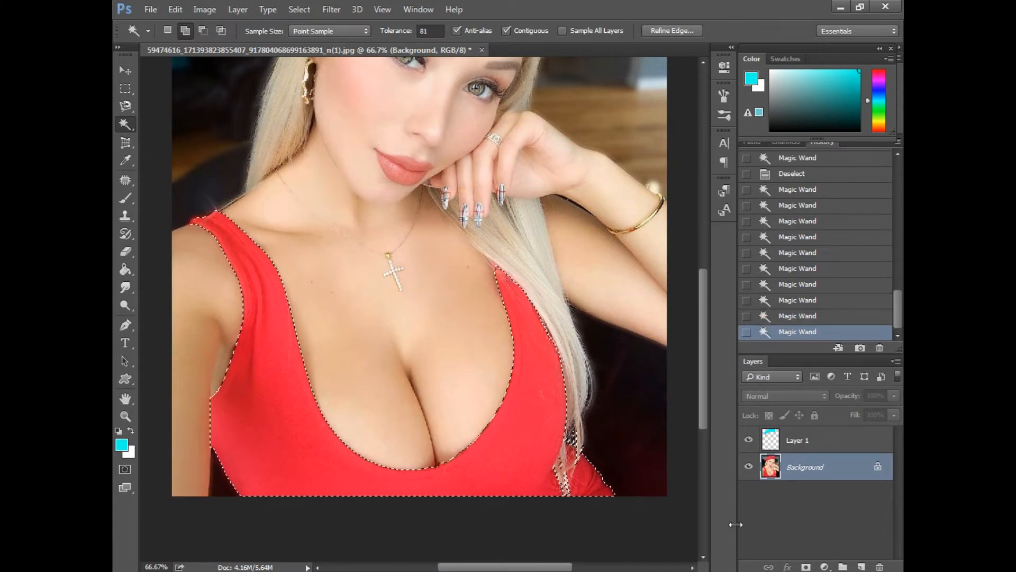
Add a new layer above the Background and fill the top's selection with yellow using the Paint Bucket
left_click(863, 567)
scroll(701, 351, "up", 3)
scroll(442, 344, "down", 2)
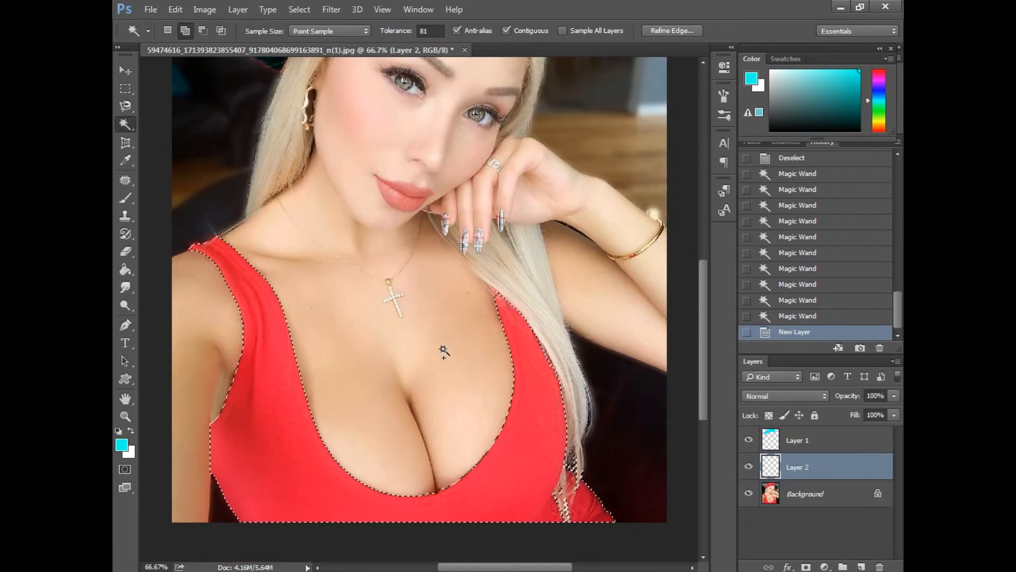
key("i")
left_click(121, 444)
left_click(826, 200)
key("g")
left_click(317, 423)
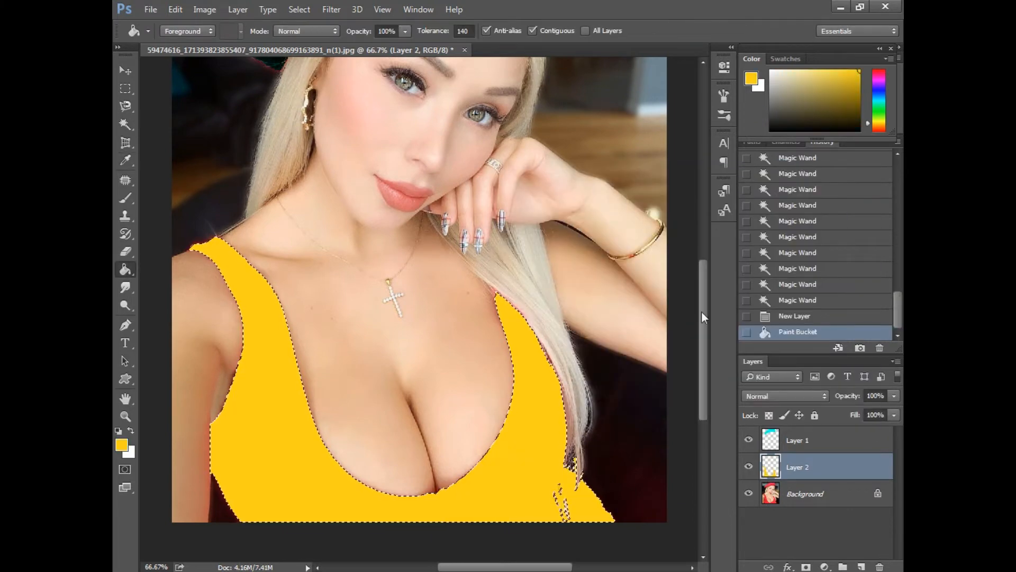
Try out the blending modes on the yellow Layer 2, through Lighter Color and Linear Light and on to Divide
left_click(783, 396)
left_click(772, 136)
key("Down")
key("Down")
key("Down")
key("Down")
key("Down")
key("Down")
key("Down")
key("Down")
key("Down")
key("Down")
key("Down")
key("Down")
key("Down")
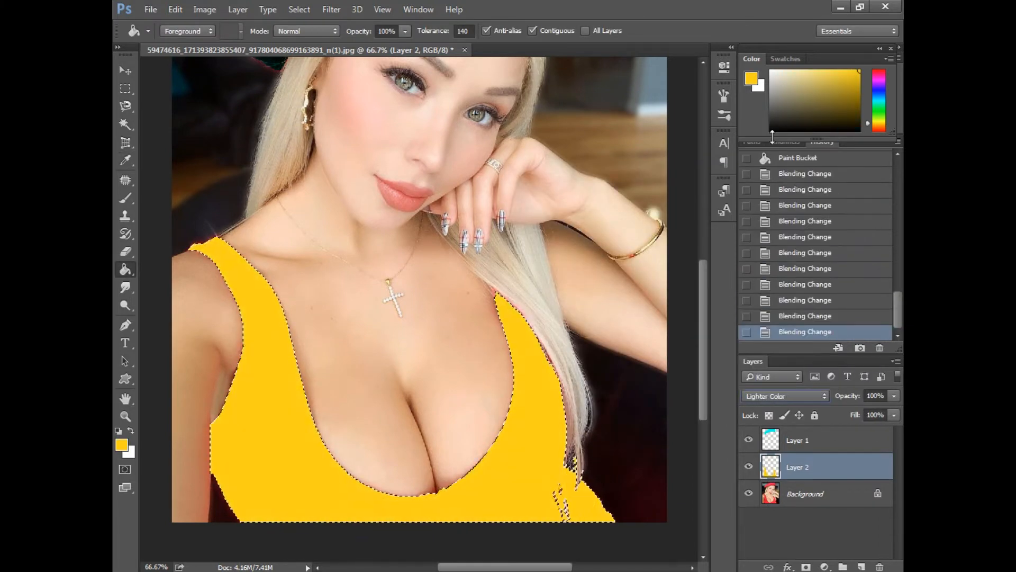
key("Down")
key("ctrl+minus")
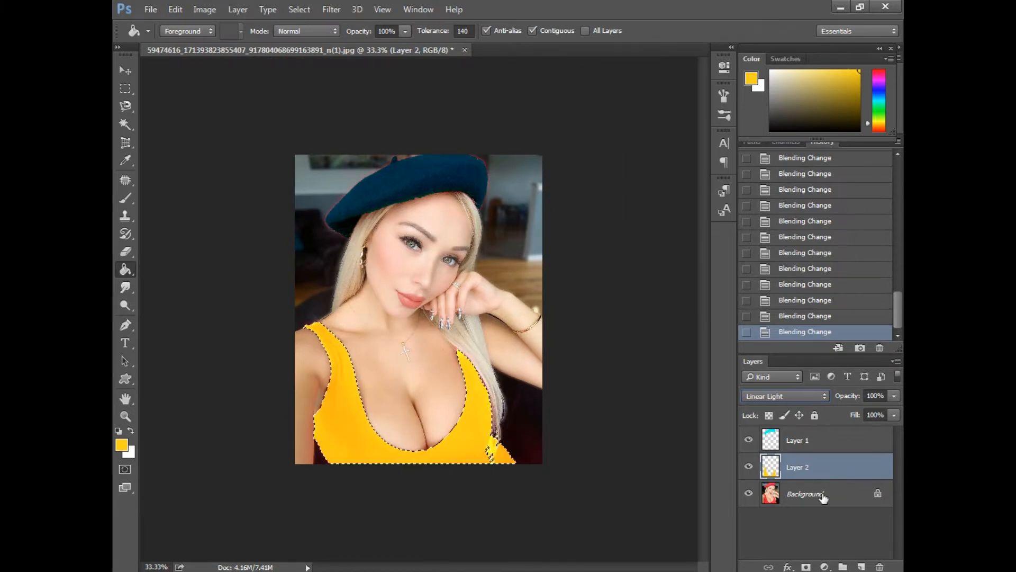
key("Down")
key("Down")
key("Down")
key("Down")
key("Down")
key("Down")
key("Down")
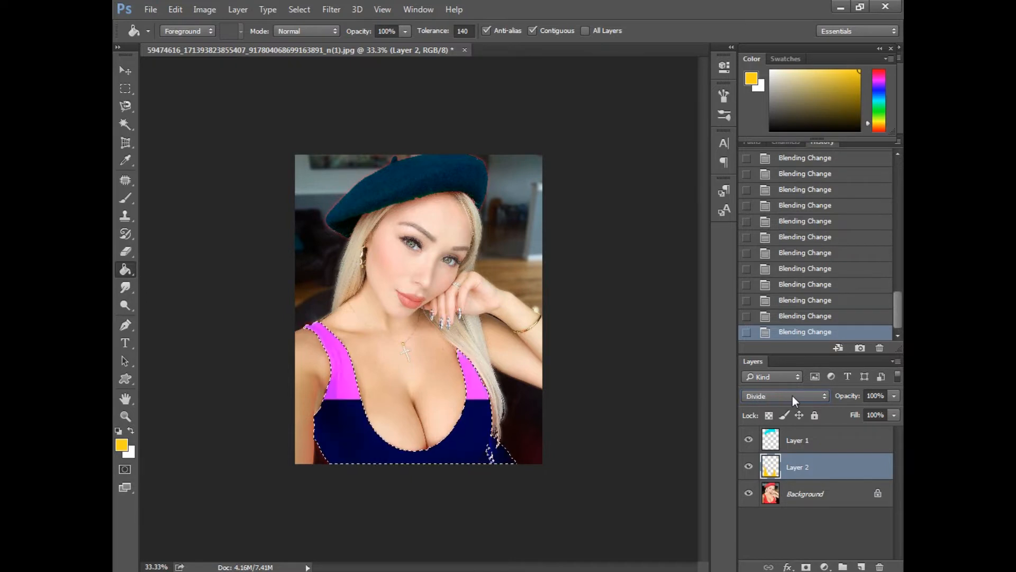
Try recolouring Layer 2 with Hue/Saturation, shifting the overall hue and targeting the Yellows range
left_click(204, 9)
left_click(381, 108)
left_click_drag(682, 156, 719, 83)
left_click(719, 81)
left_click(704, 158)
mouse_move(703, 150)
left_mouse_down()
mouse_move(646, 152)
mouse_move(687, 151)
left_mouse_up()
left_click(666, 109)
left_click(612, 142)
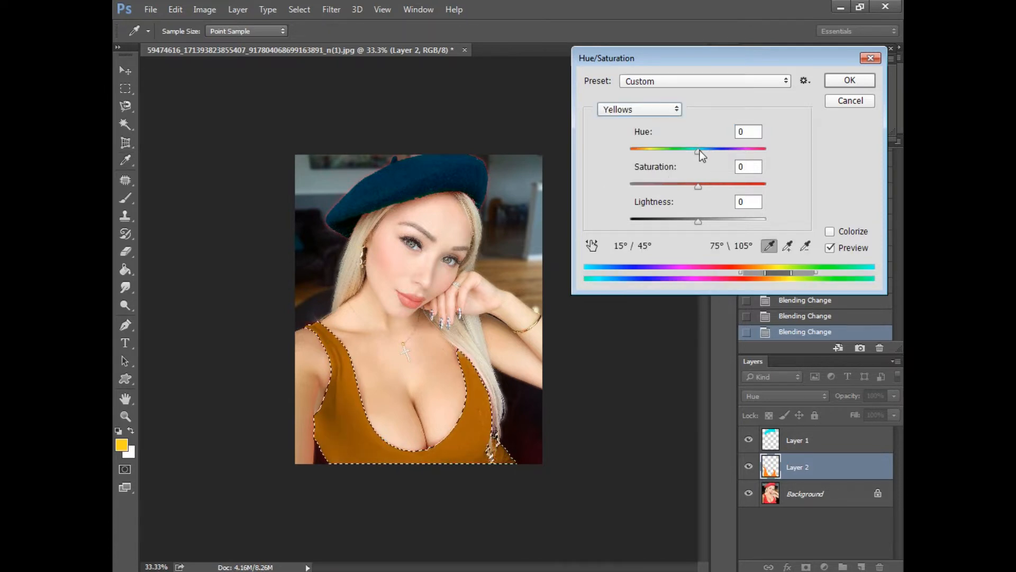
key("Return")
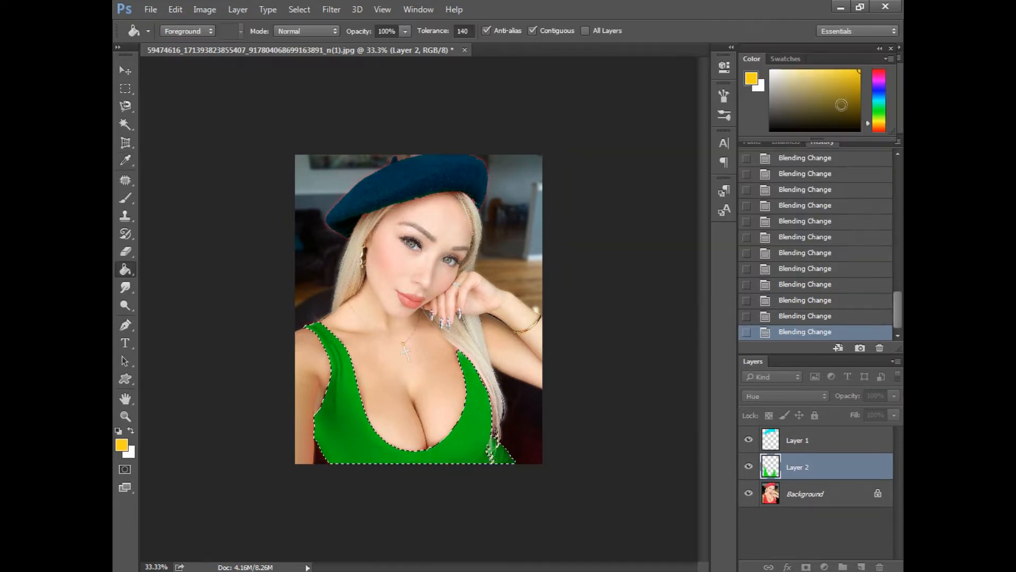
Set the yellow top layer's blending mode to Linear Light
scroll(810, 393, "up", 8)
scroll(810, 392, "down", 1)
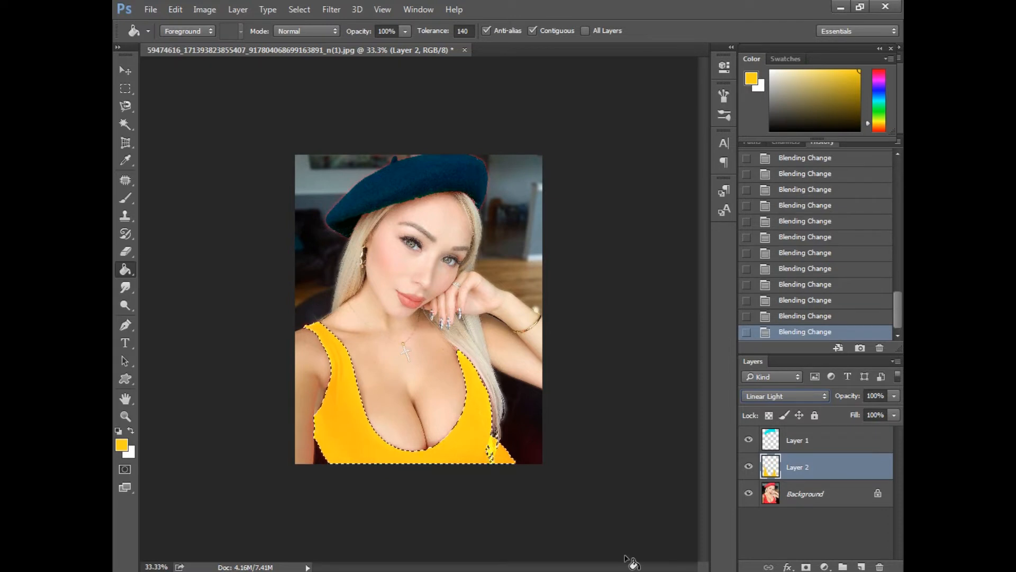
Clear the selection around the top and toggle the colour layers' visibility to compare with the original photo
left_click(748, 466)
left_click(748, 465)
key("ctrl+d")
left_click_drag(750, 441, 750, 469)
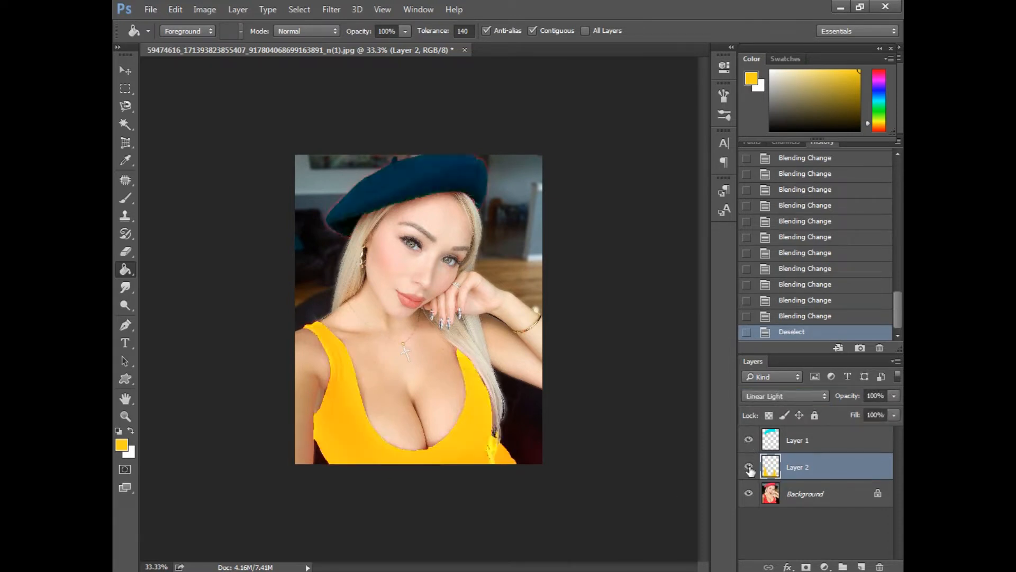
Delete a strip of Layer 2's fill beside the arm using a rectangular marquee, and deselect
key("ctrl+plus")
key("m")
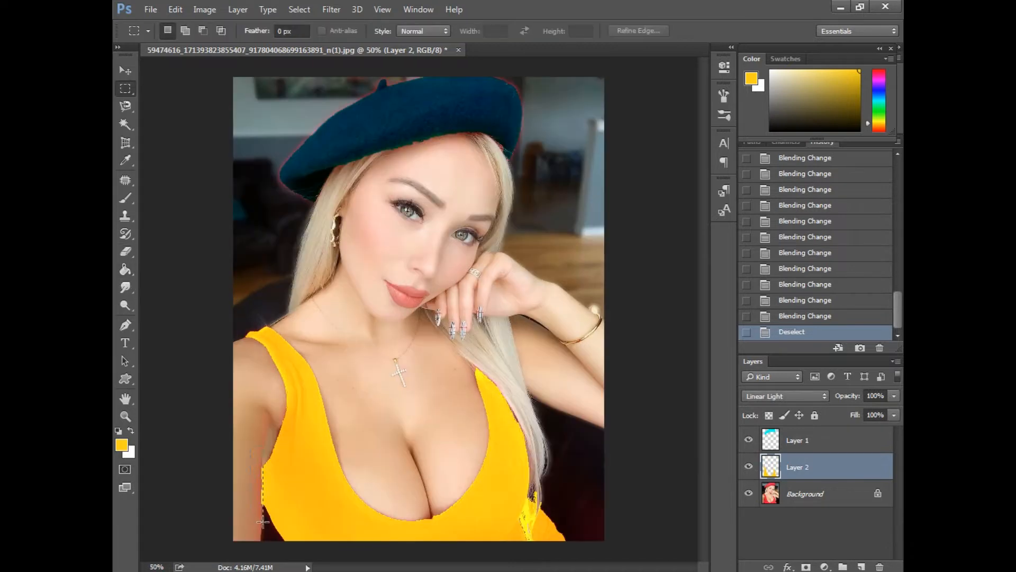
left_click_drag(424, 445, 446, 461)
key("Delete")
key("ctrl+d")
key("ctrl+minus")
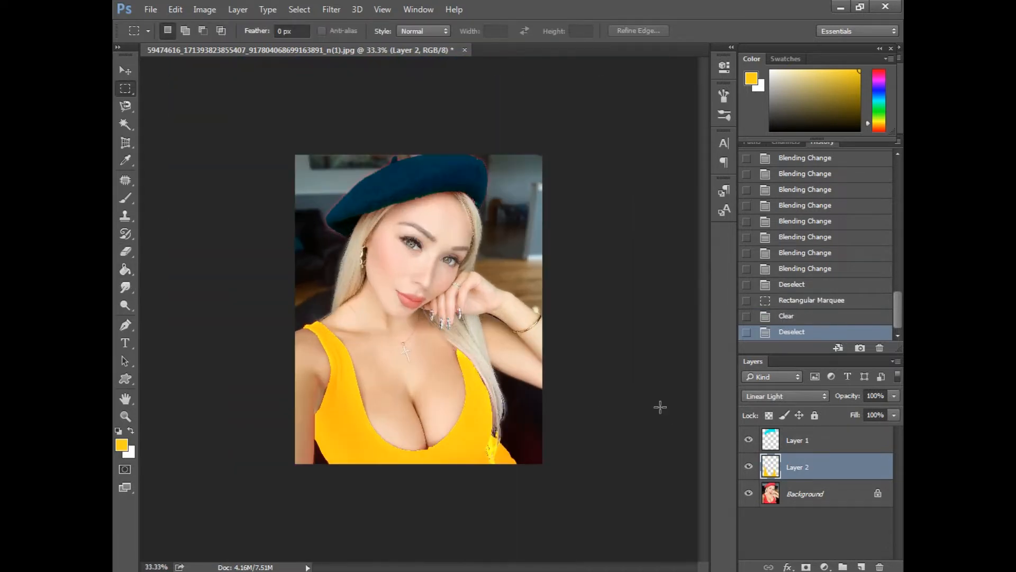
key("ctrl+plus")
left_click_drag(749, 440, 752, 469)
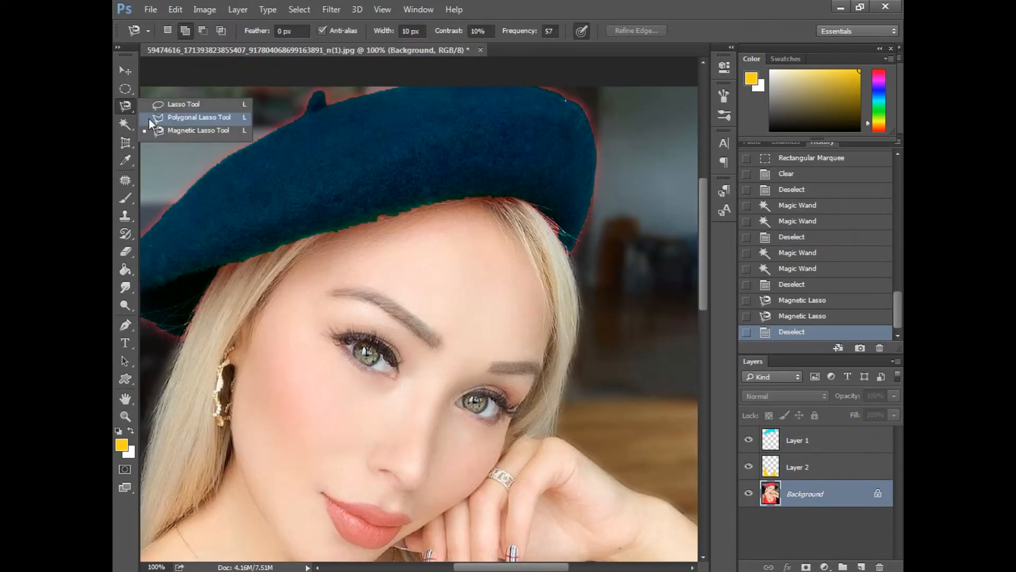
Outline the iris of one eye with the Polygonal Lasso and add the other iris to the selection
left_click(170, 116)
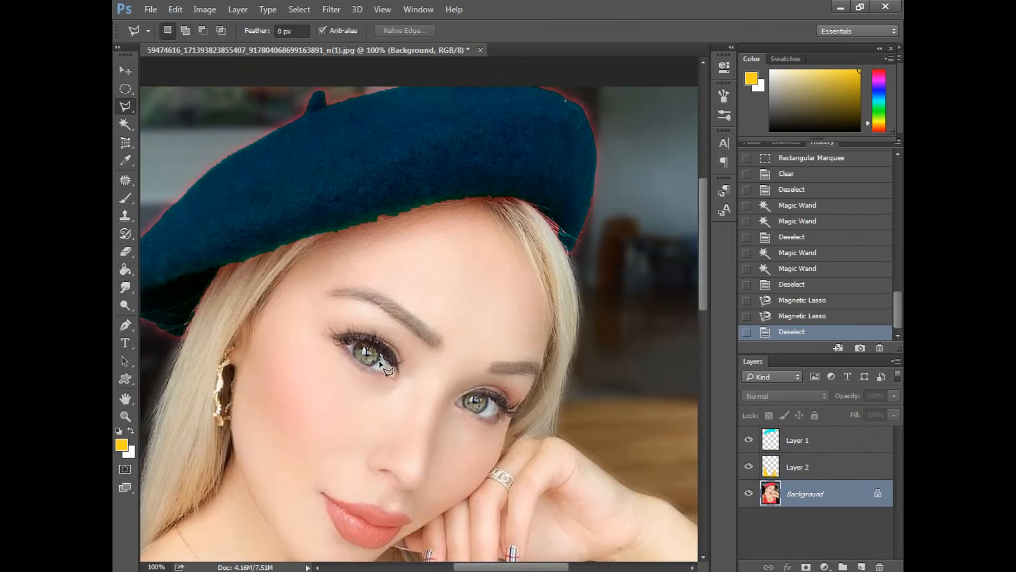
key("ctrl+plus")
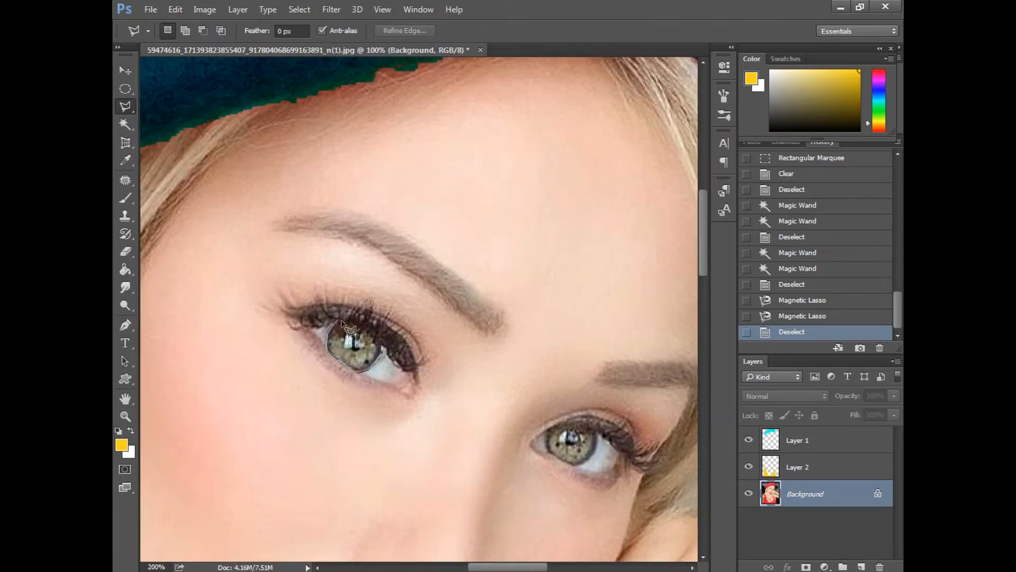
double_click(385, 349)
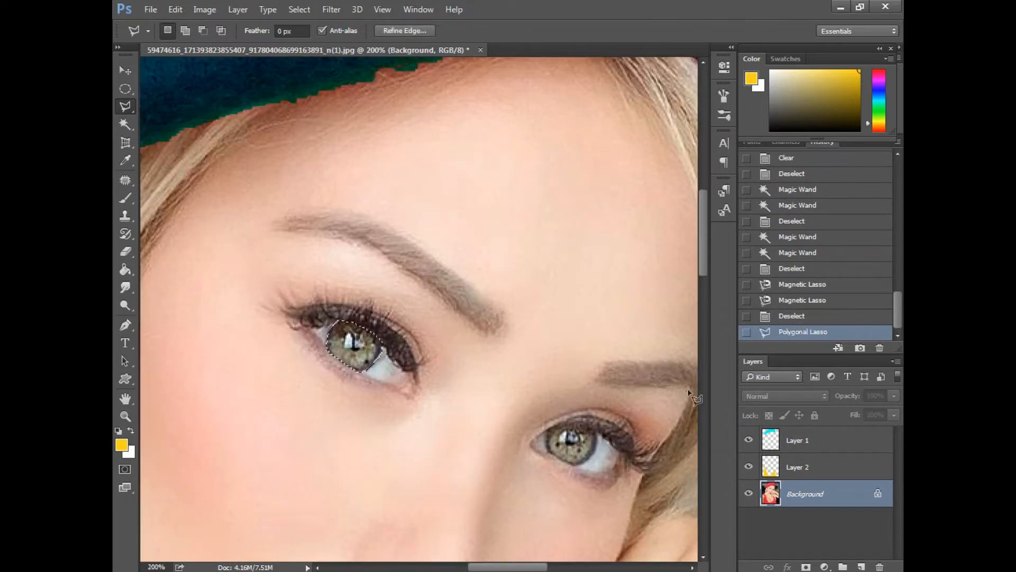
key("shift")
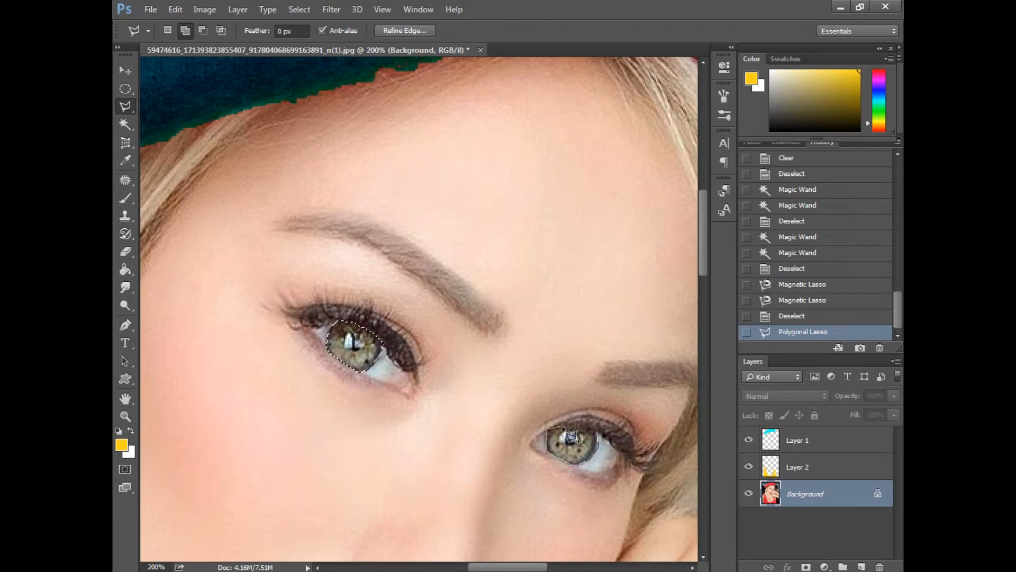
left_click(599, 434)
Add a new layer above the Background and fill the selected irises with light blue using the Paint Bucket
left_click(861, 567)
left_click(883, 97)
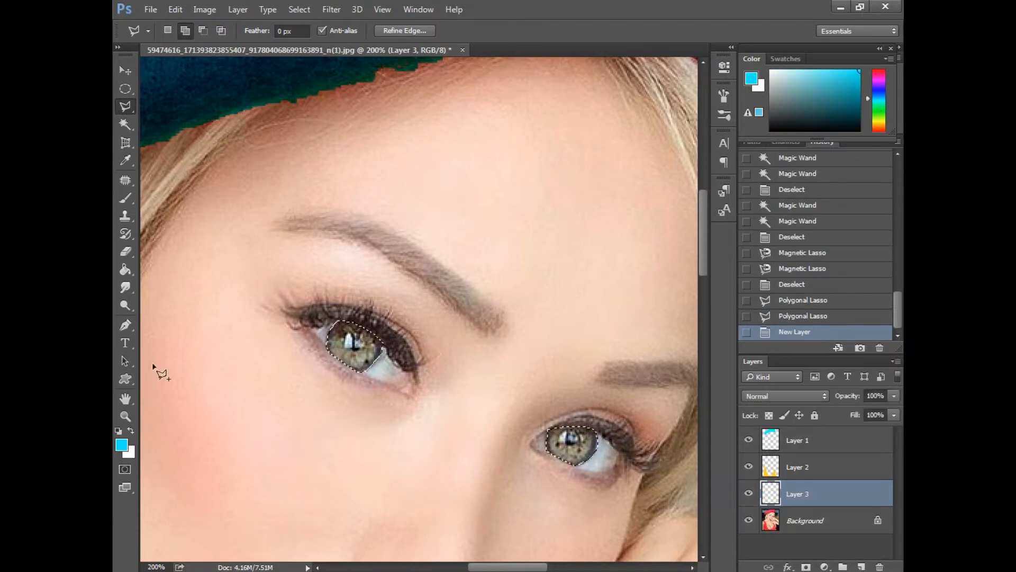
left_click(125, 270)
left_click(347, 355)
Set the blue iris layer's blending mode to Color and clear the selection
scroll(798, 392, "down", 6)
key("ctrl+minus")
key("ctrl+minus")
key("ctrl+minus")
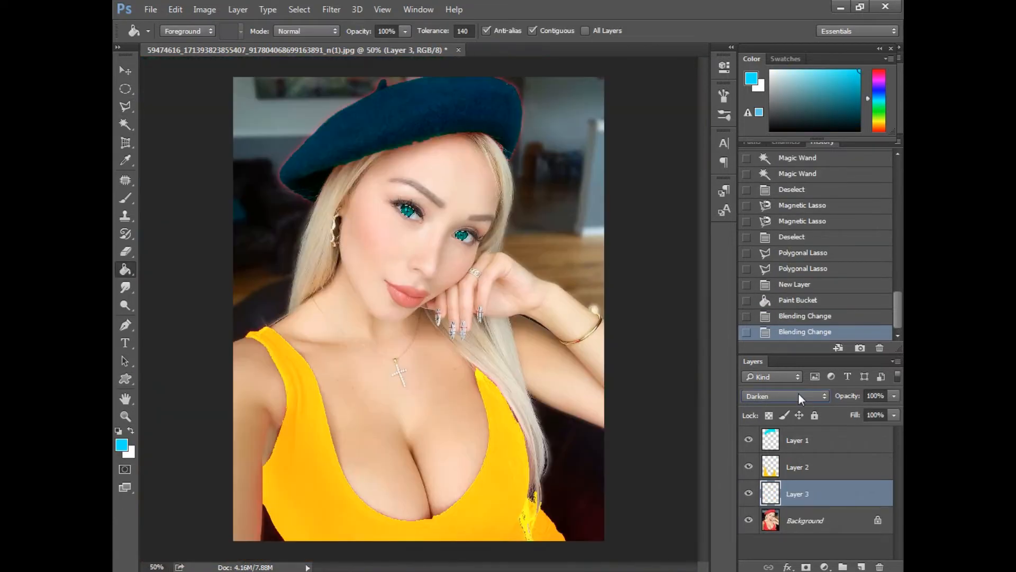
scroll(798, 396, "down", 10)
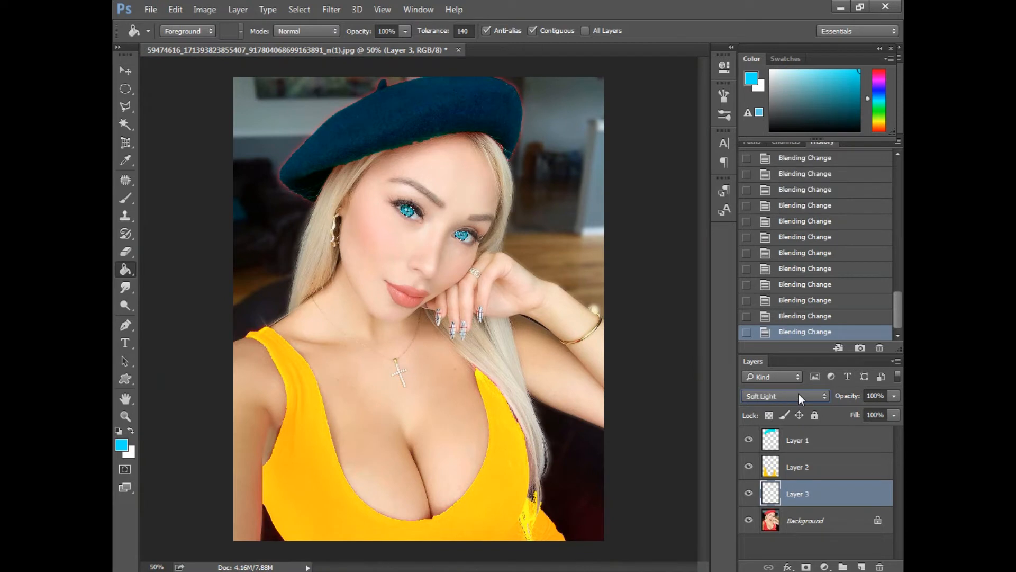
scroll(799, 392, "down", 9)
key("ctrl+d")
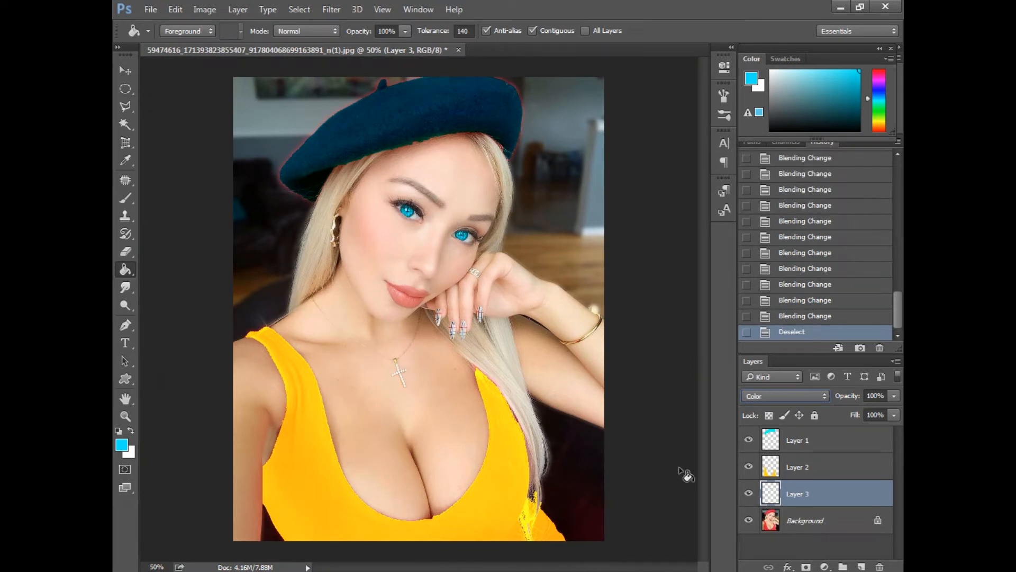
Try other blending modes on the blue iris layer and undo the change
left_click(786, 396)
left_click(762, 261)
left_click(786, 396)
left_click(765, 365)
key("ctrl+z")
Try a slight hue shift on the blue iris fill with Hue/Saturation
left_click(204, 9)
left_click(434, 125)
mouse_move(698, 150)
left_mouse_down()
mouse_move(686, 154)
mouse_move(738, 152)
mouse_move(655, 154)
mouse_move(713, 154)
mouse_move(698, 121)
mouse_move(700, 151)
left_mouse_up()
left_click(850, 80)
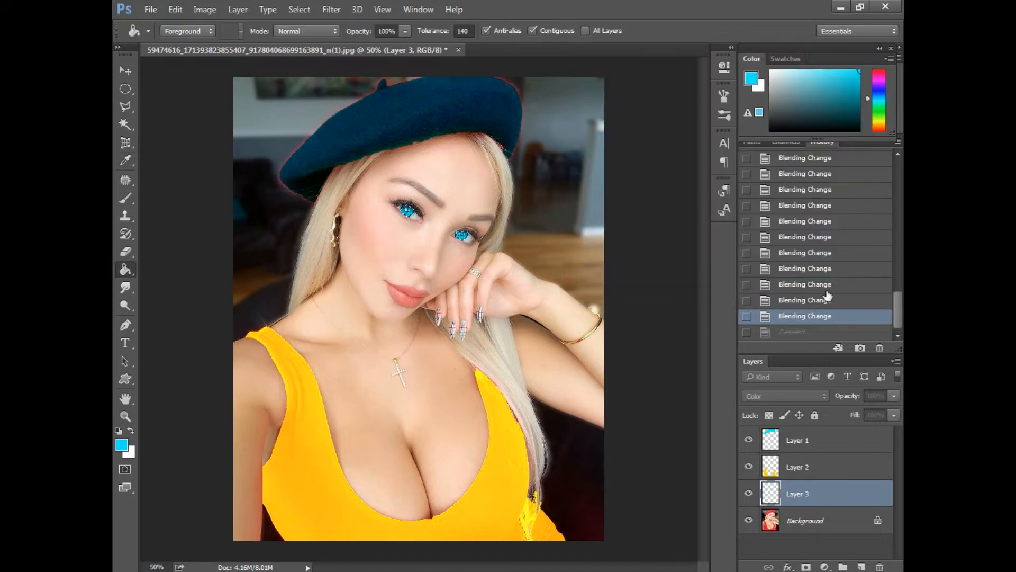
Reduce the blue iris layer's fill to 67% and clear the selection
mouse_move(856, 416)
left_mouse_down()
mouse_move(847, 418)
mouse_move(862, 416)
left_mouse_up()
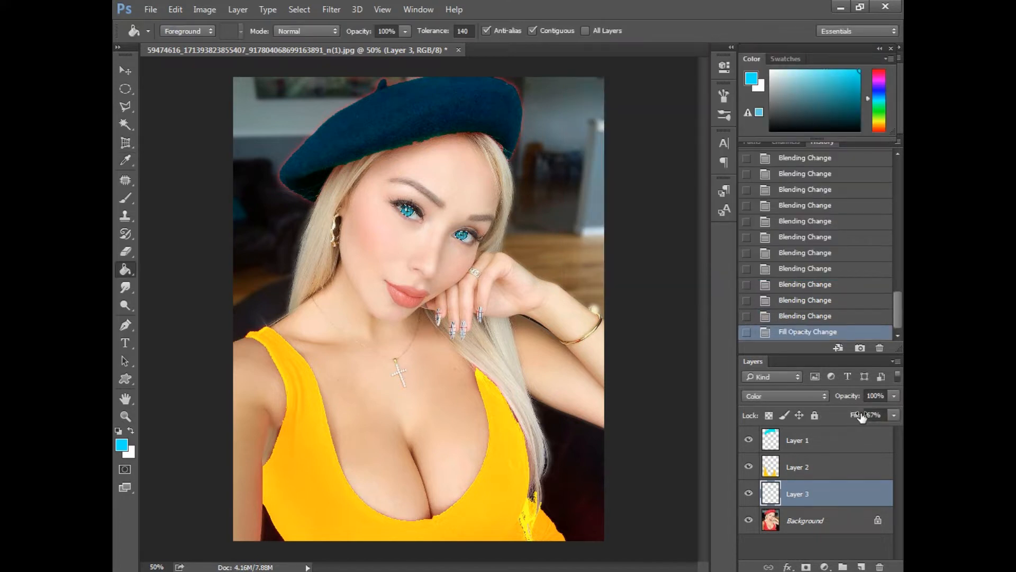
key("ctrl+d")
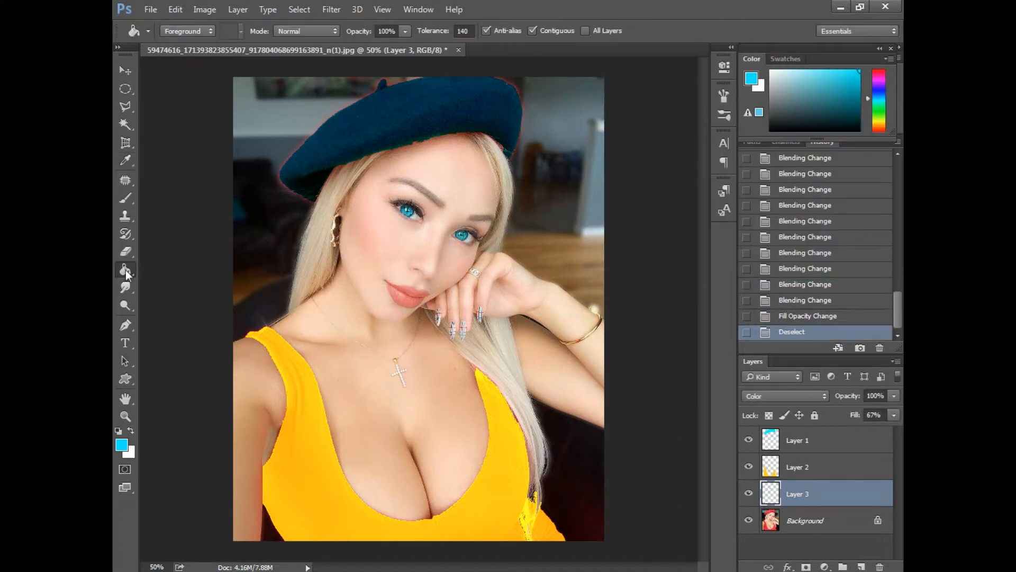
Try Magic Wand selections on the hair beside the temple at different tolerances, clearing each selection
left_click(126, 124)
left_click(348, 180)
key("ctrl+d")
key("alt+bracketleft")
left_click(348, 180)
key("ctrl+d")
left_click(348, 180)
key("ctrl+d")
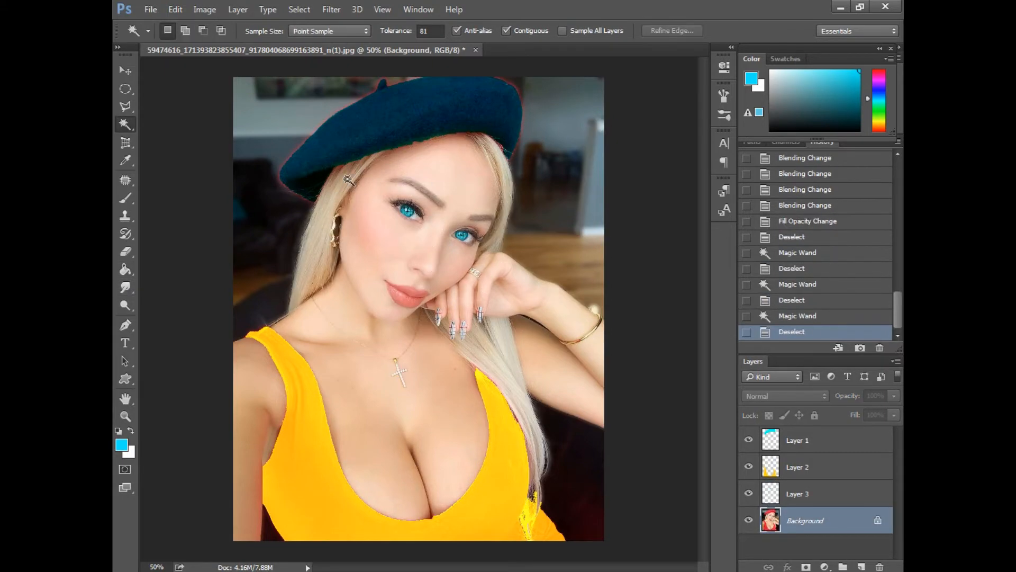
left_click(348, 180)
key("ctrl+d")
left_click(348, 180)
key("ctrl+d")
Compare the original and recoloured portrait by hiding and showing Layers 1, 2 and 3
left_click(748, 492)
left_click(748, 466)
left_click(749, 439)
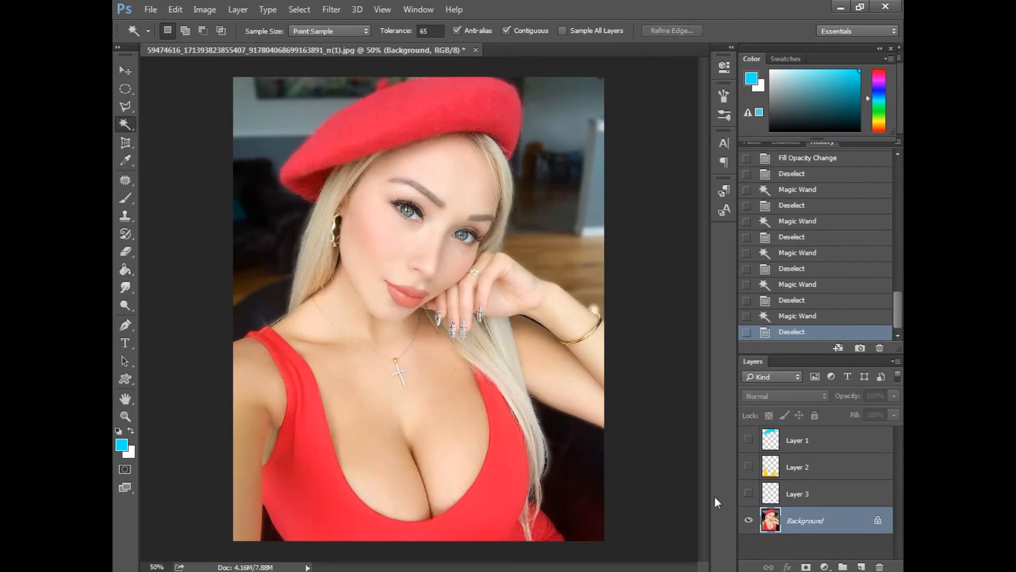
left_click(749, 439)
left_click(748, 466)
left_click(748, 466)
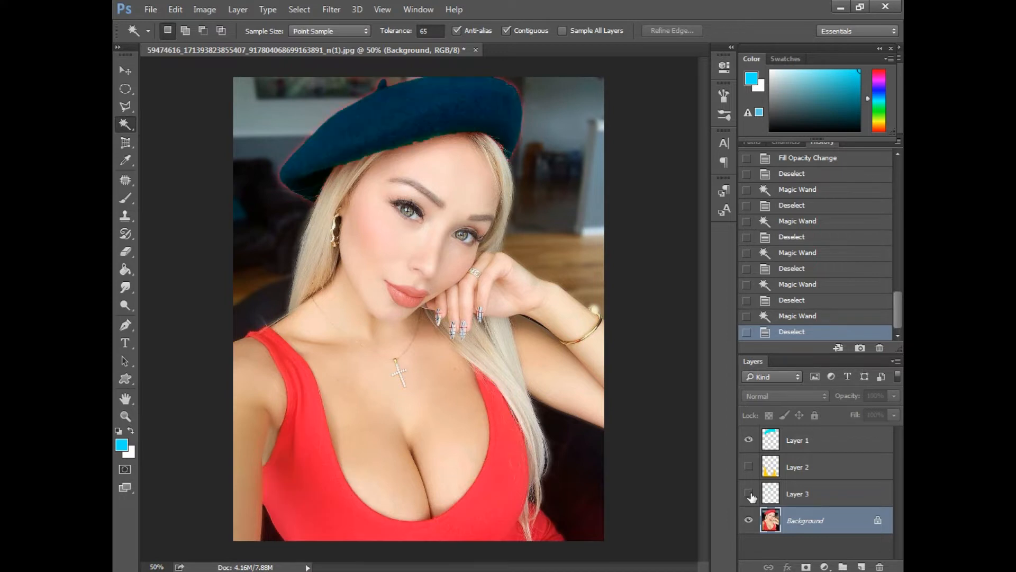
left_click(748, 493)
left_click(749, 466)
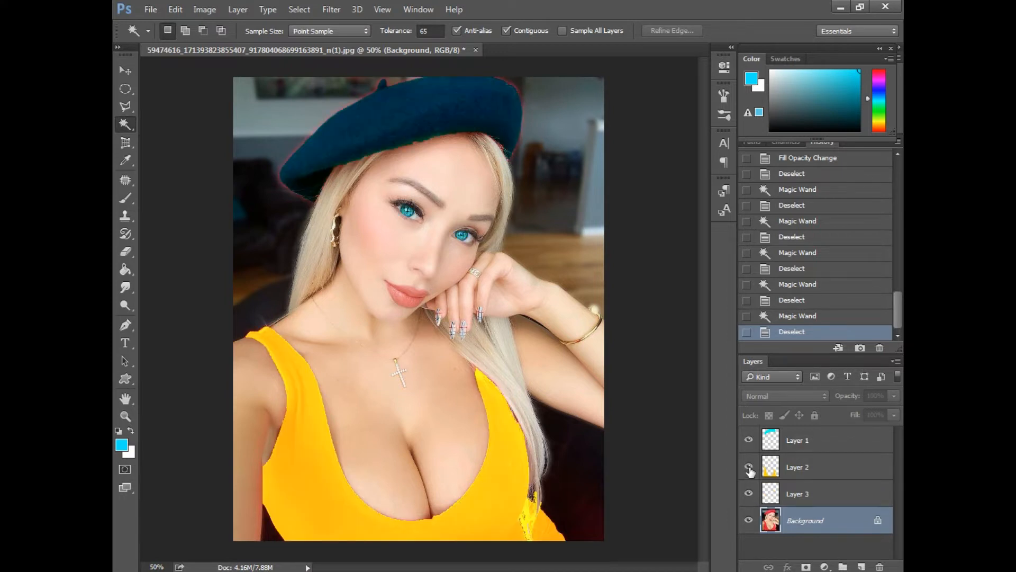
left_click(749, 467)
left_click(748, 468)
Erase stray fill from Layer 2 along the hair ends beside the yellow top, undoing unwanted strokes
left_click(126, 252)
left_click(556, 482)
key("ctrl+z")
left_click(800, 468)
left_click(553, 476)
left_click(540, 466)
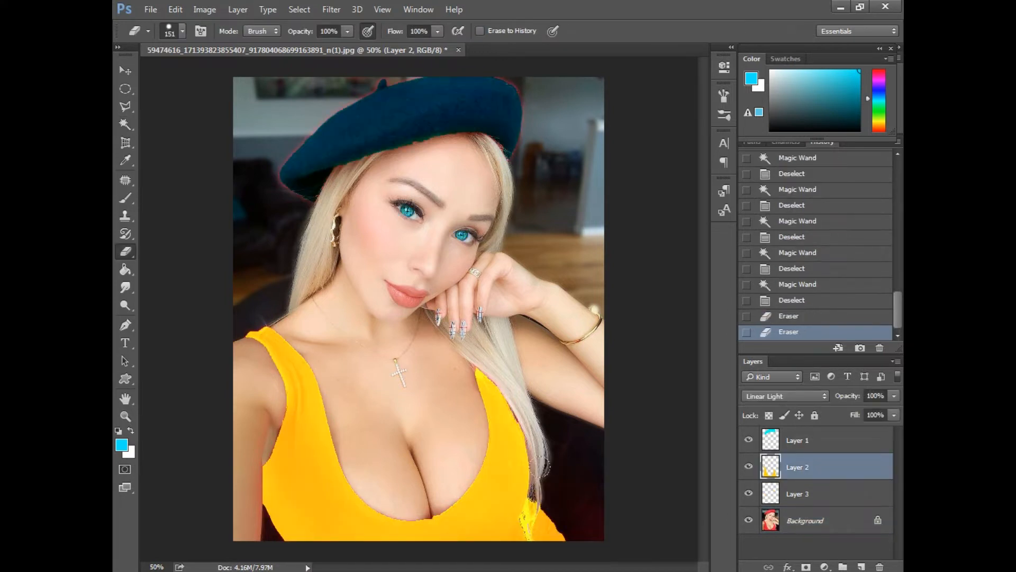
left_click(542, 469)
left_click(563, 471)
key("ctrl+z")
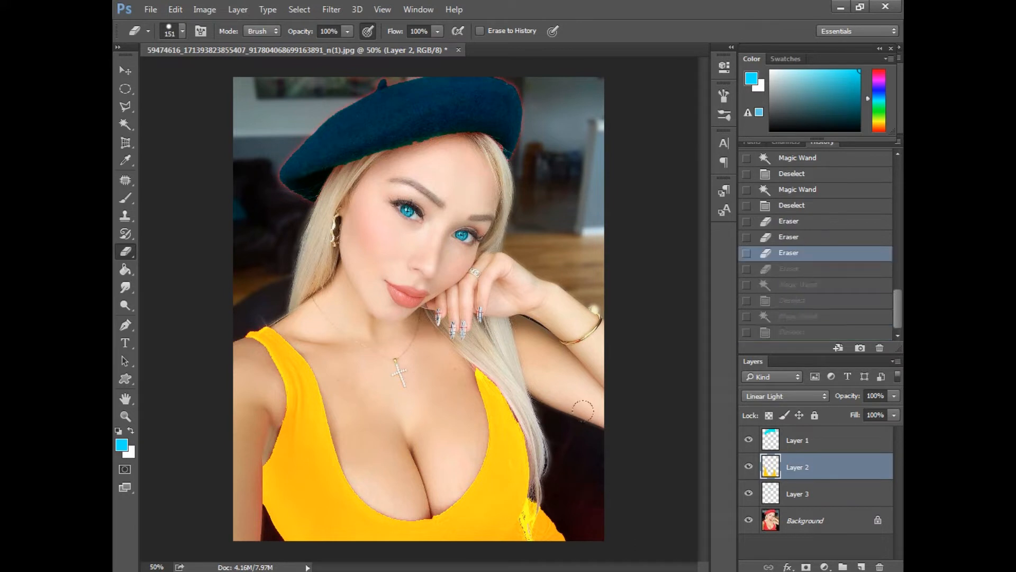
key("ctrl+plus")
key("ctrl+minus")
Set Layer 3's fill to 55% and compare the portrait with the colour layers hidden and shown
left_click(840, 493)
left_click_drag(855, 416, 852, 429)
left_click(749, 440)
left_click(748, 467)
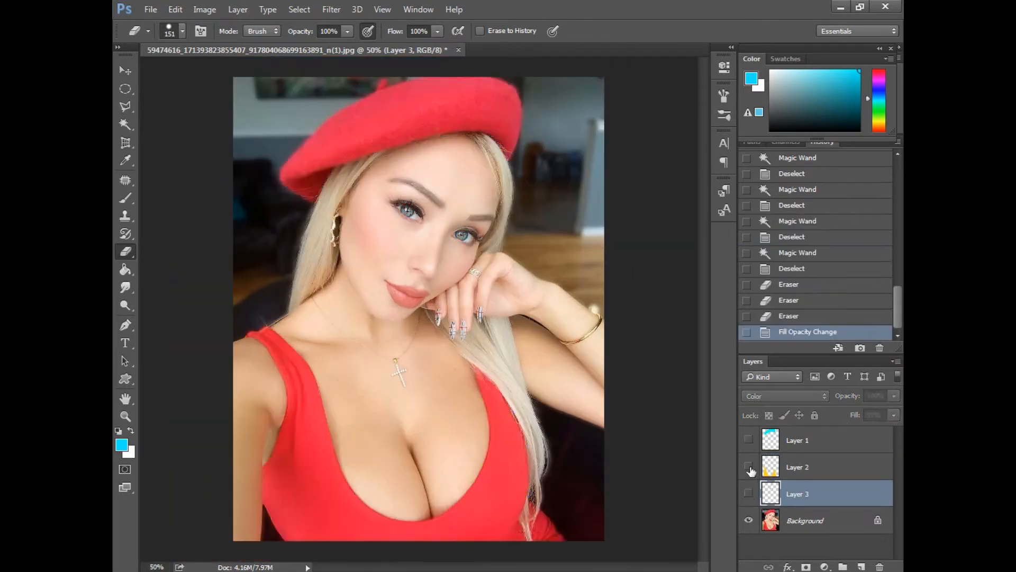
left_click(748, 466)
left_click(748, 440)
key("ctrl+minus")
key("ctrl+plus")
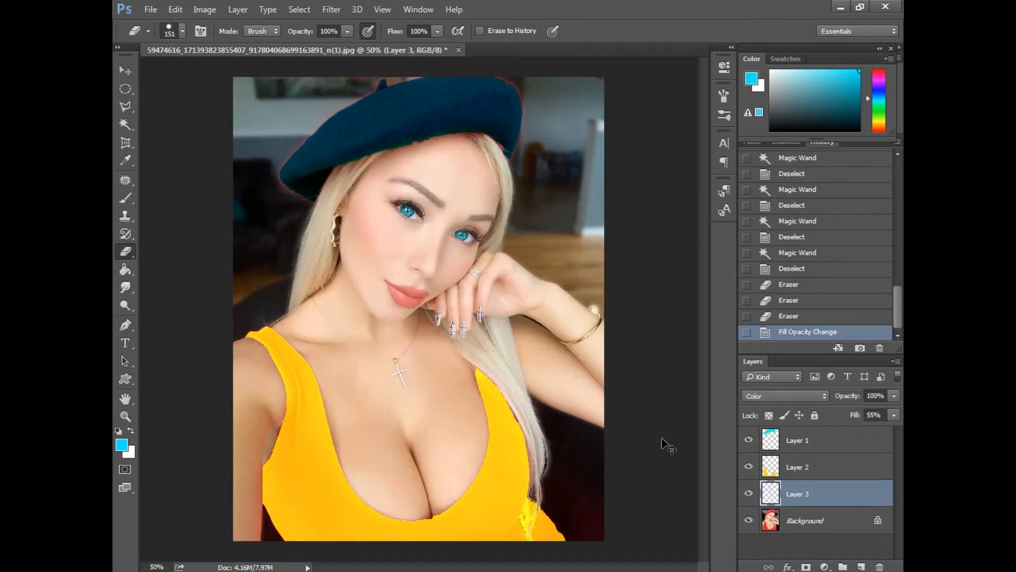
Outline the lips with the Polygonal Lasso and close the selection
key("ctrl+plus")
key("ctrl+plus")
key("ctrl+plus")
key("l")
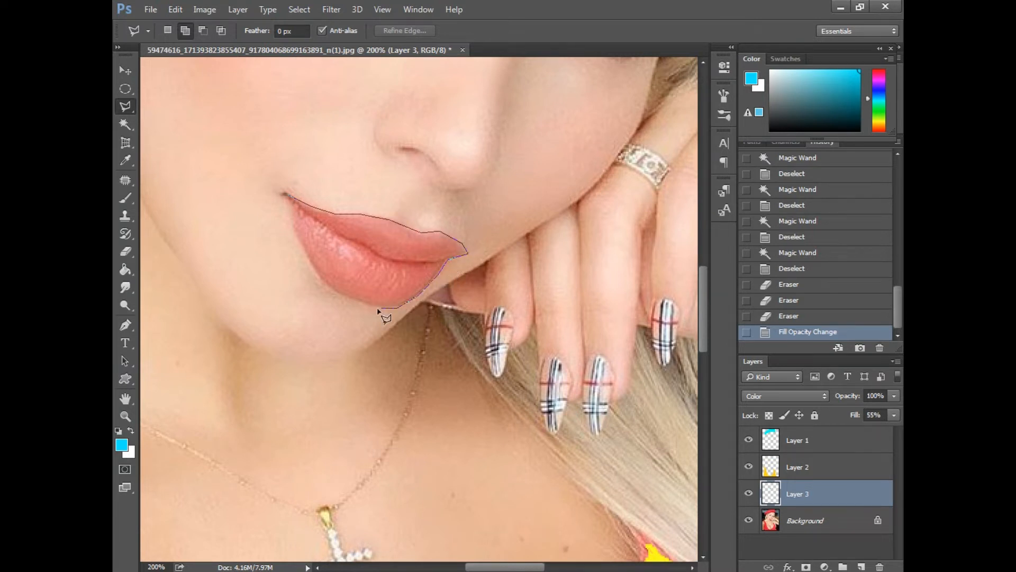
left_click(288, 196)
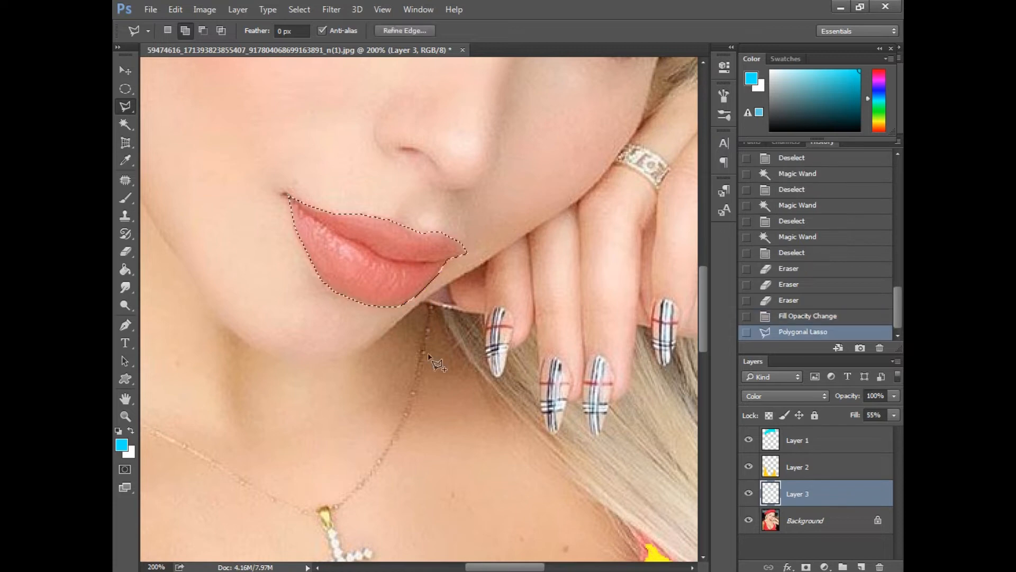
Add a new layer above Layer 3 and fill the lip selection with bright red using the Paint Bucket
left_click(864, 566)
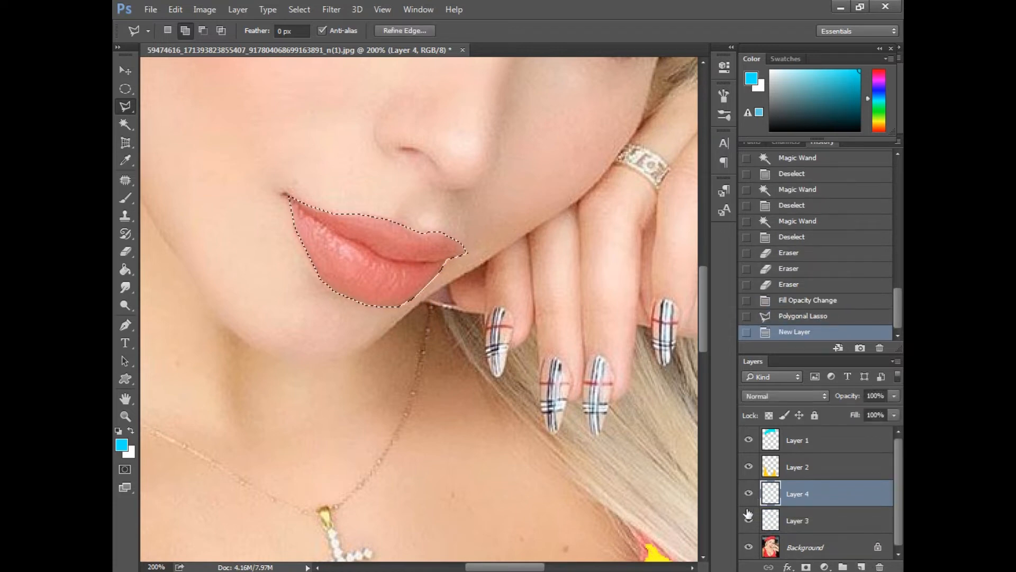
key("ctrl+0")
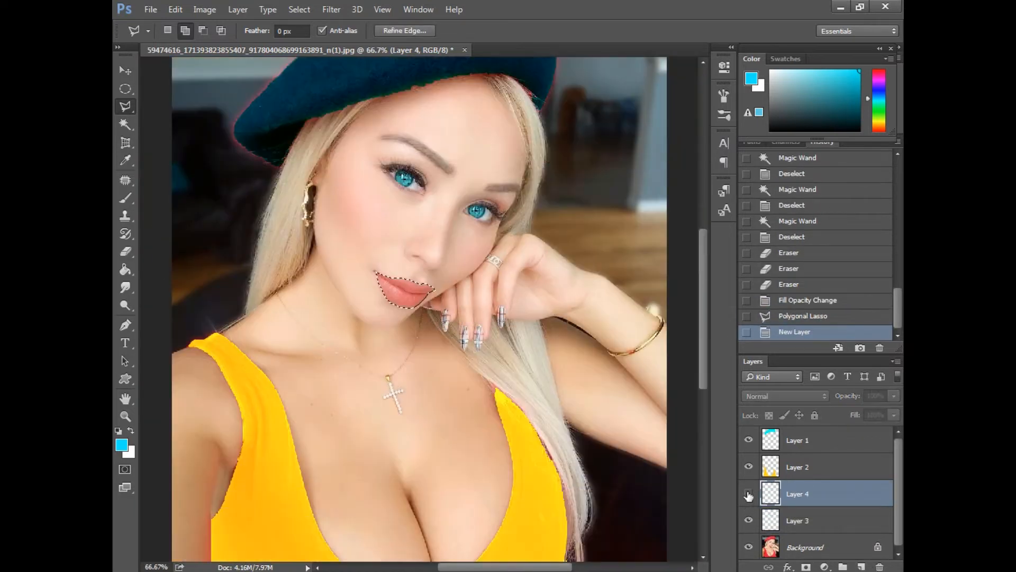
left_click(749, 520)
left_click(126, 269)
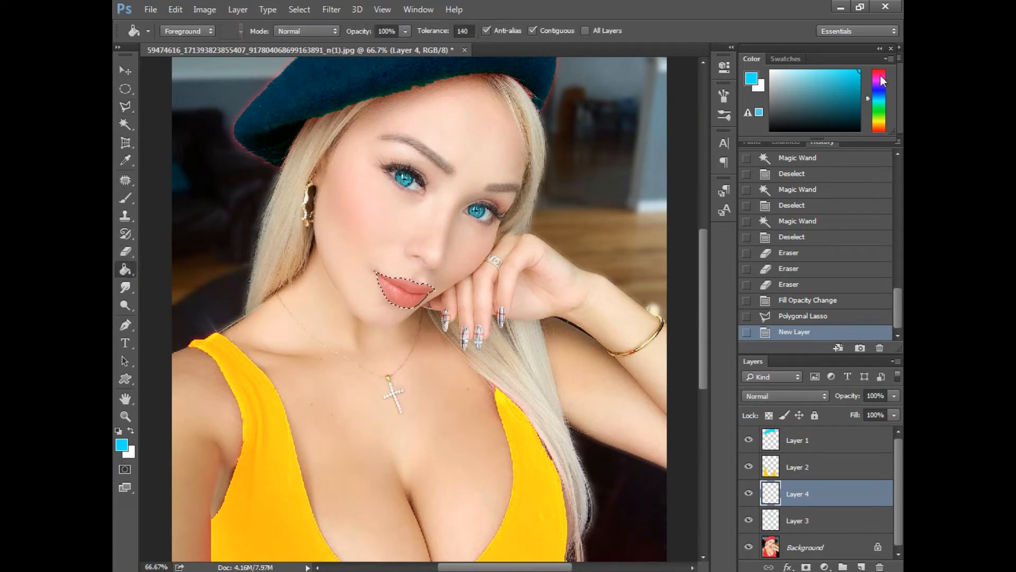
left_click(878, 71)
left_click(408, 291)
Cycle through the blending modes for the red lip layer and set it to Linear Burn
left_click(785, 396)
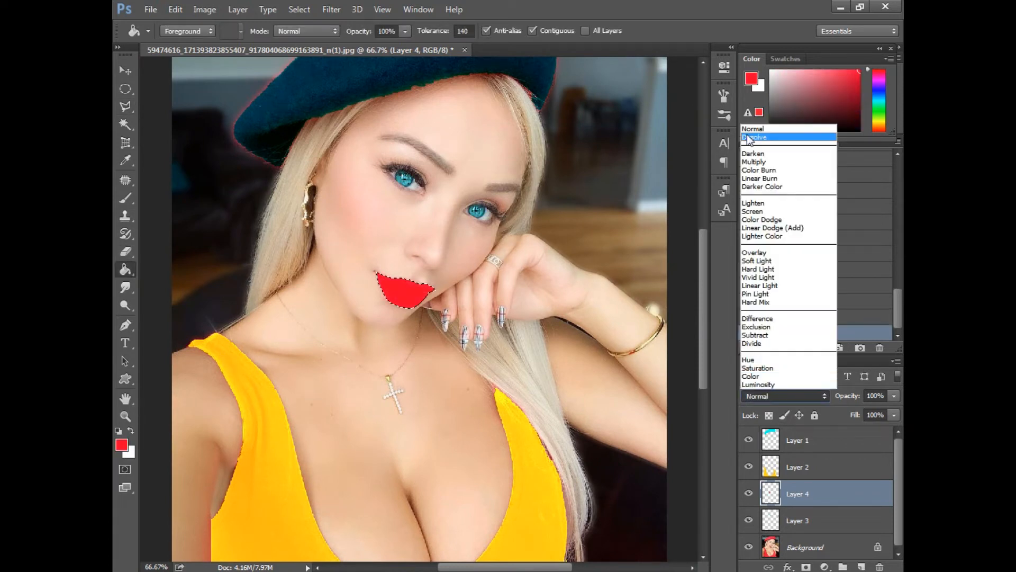
left_click(747, 136)
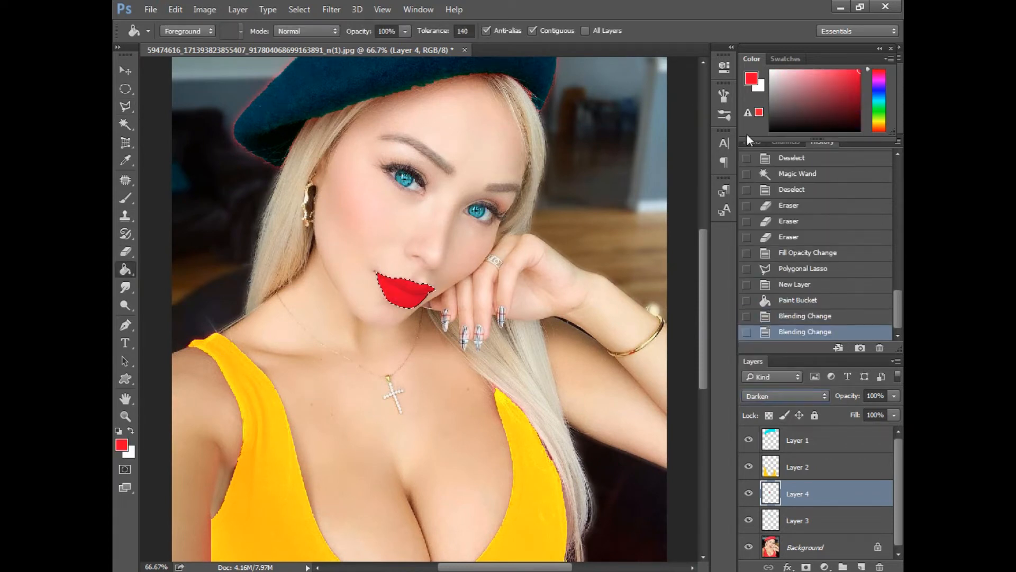
key("Down")
key("Down")
key("Down")
key("Down")
key("Down")
key("Down")
key("Down")
key("Down")
key("Down")
key("Down")
key("Down")
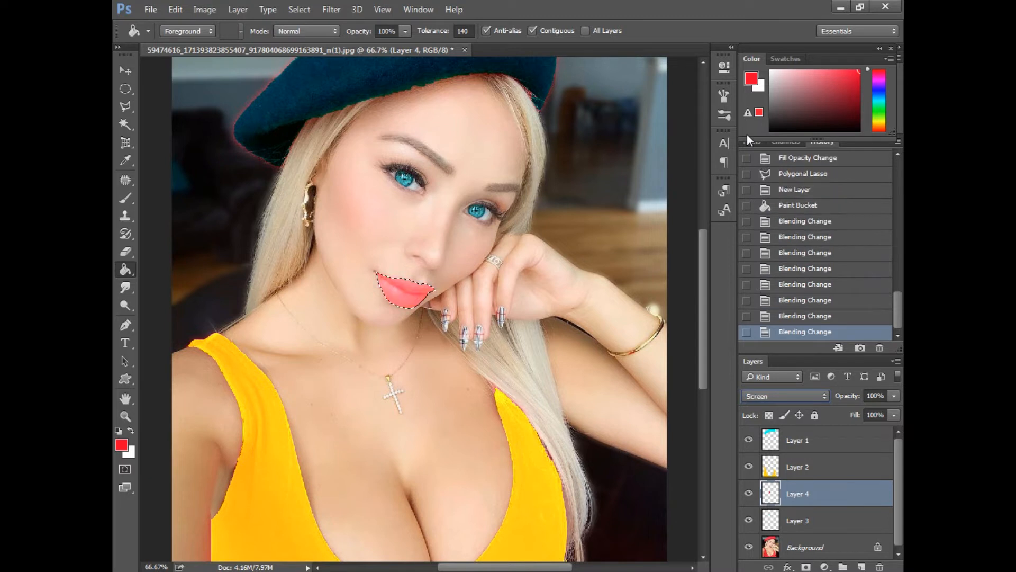
key("Down")
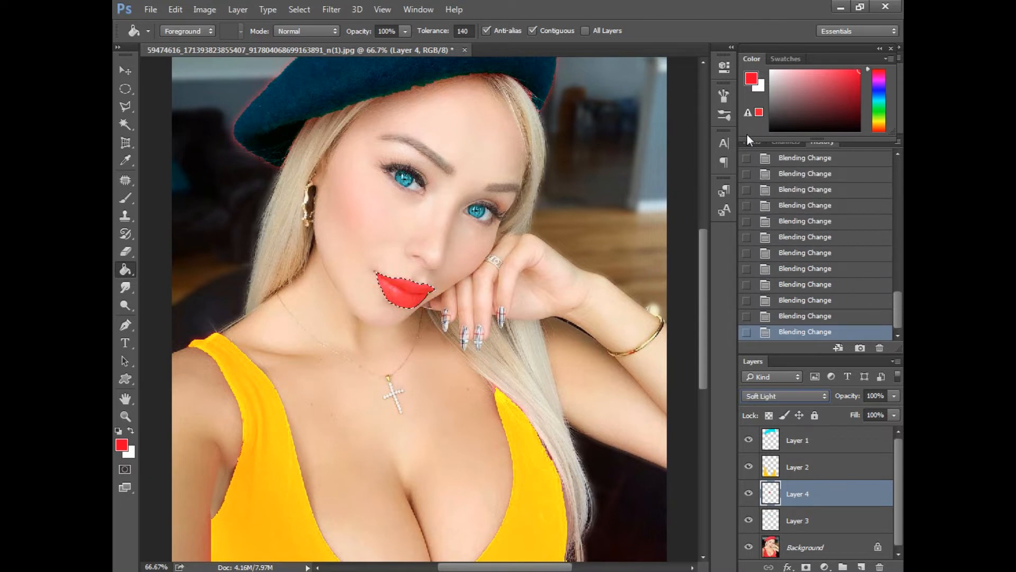
key("Down")
key("Down")
key("Down")
key("Down")
key("Down")
key("Down")
key("Down")
key("Down")
key("Down")
key("Down")
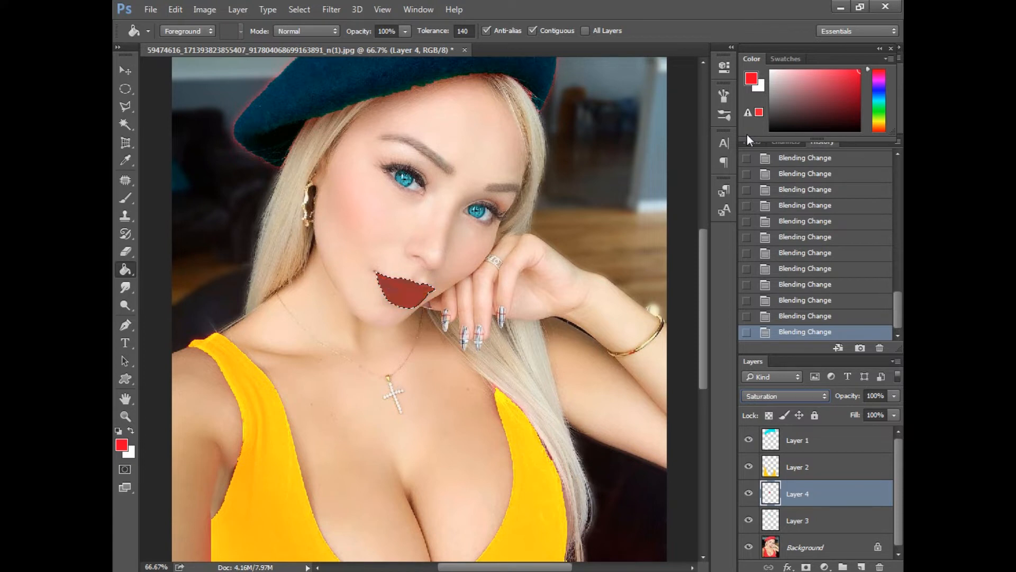
key("Up")
key("Up")
key("Up")
key("Up")
key("Up")
key("Up")
key("Up")
key("Up")
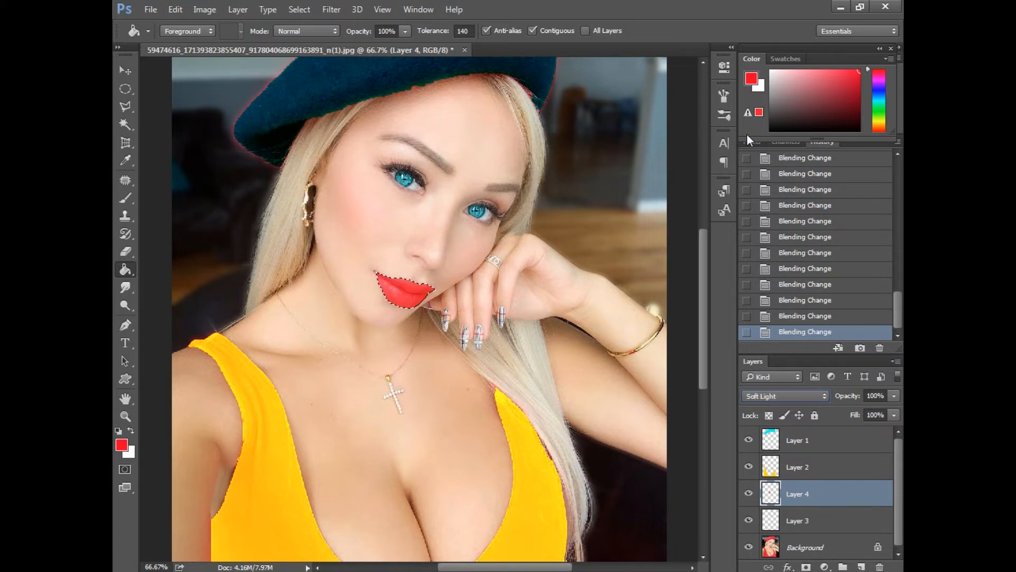
key("Up")
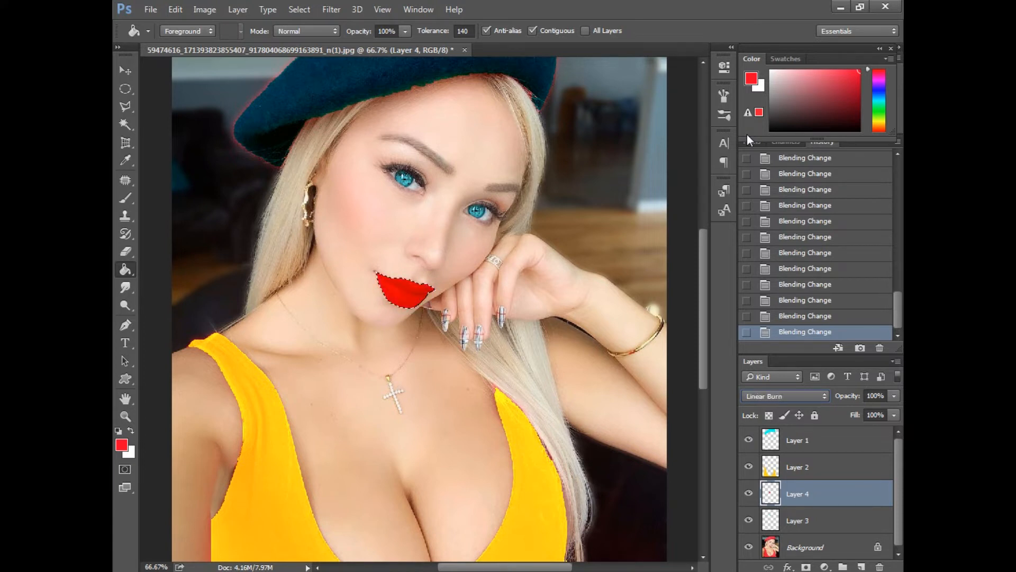
Try a hue shift of +180 on the red lip fill with Hue/Saturation and undo it
key("ctrl+minus")
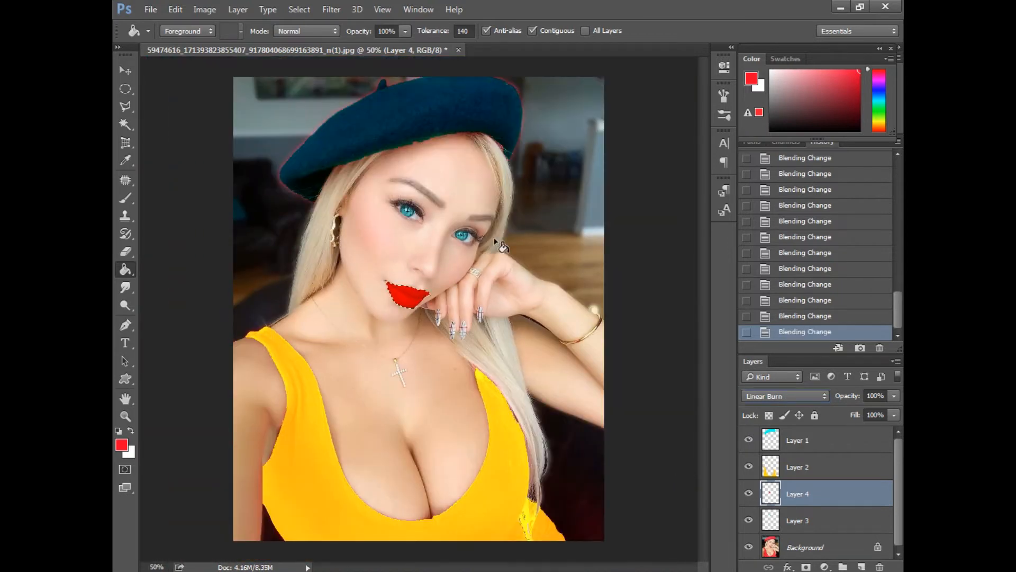
left_click(204, 10)
mouse_move(318, 44)
left_click(383, 115)
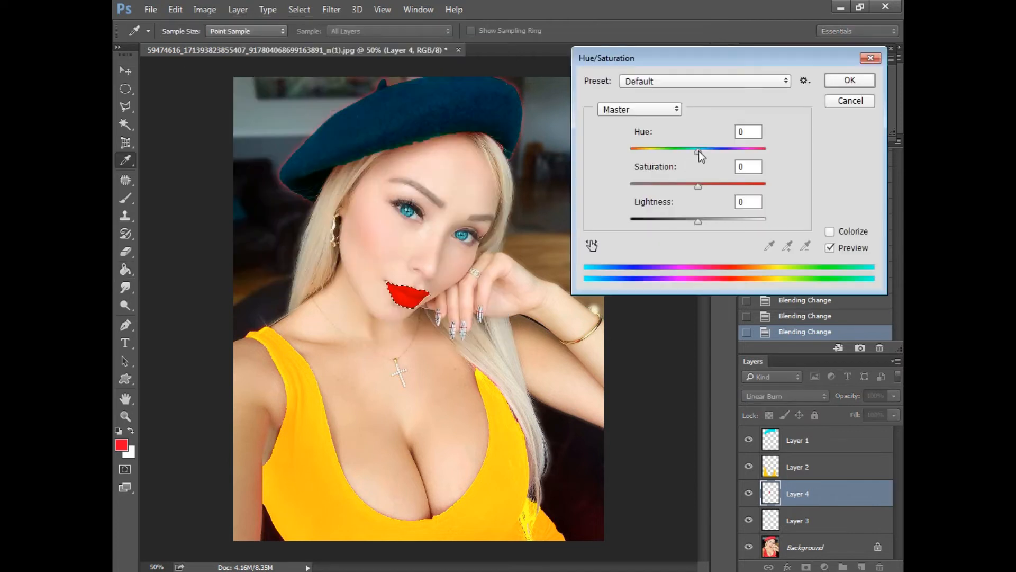
mouse_move(697, 150)
left_mouse_down()
mouse_move(634, 153)
mouse_move(770, 149)
left_mouse_up()
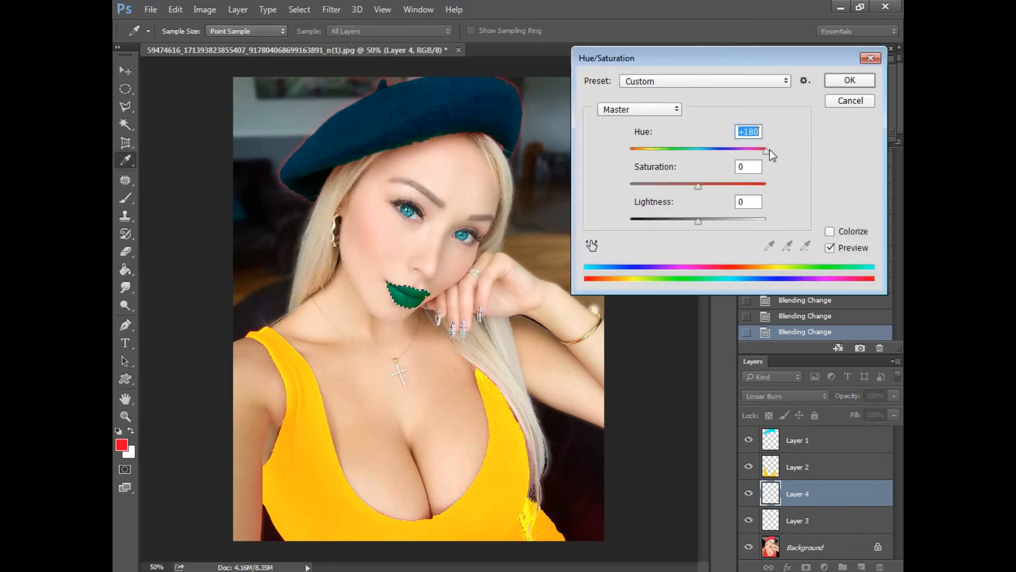
key("Return")
key("g")
key("ctrl+z")
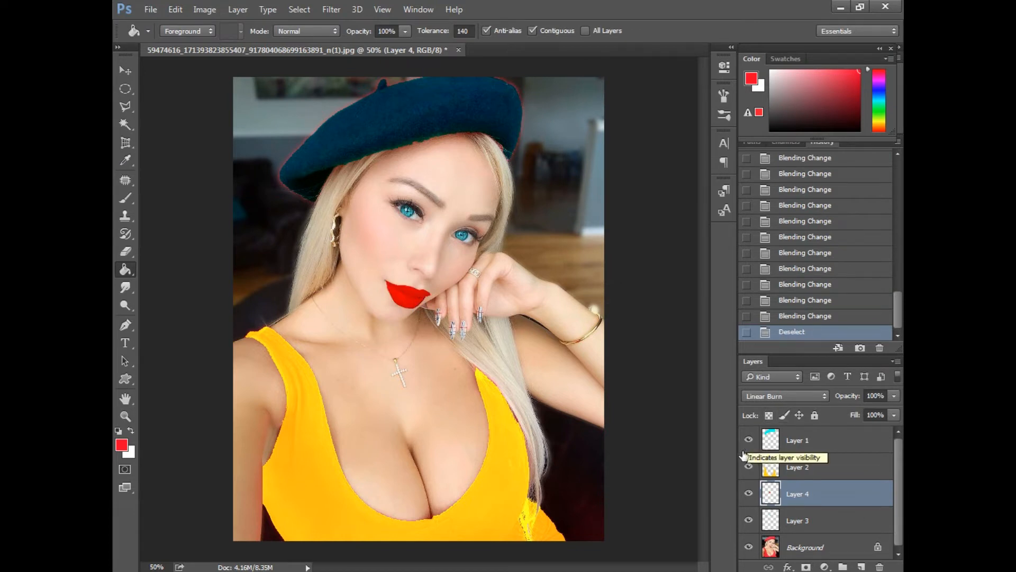
Raise the blue iris layer's fill to 76%
left_click(826, 520)
left_click(855, 416)
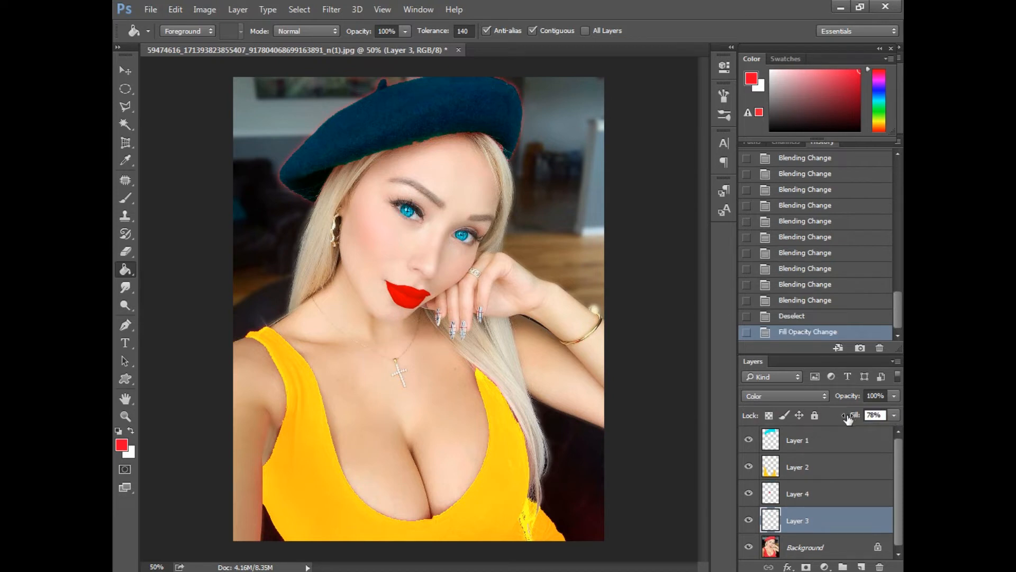
Compare the original with the full recolouring by hiding all four colour layers and showing them again
left_click(748, 520)
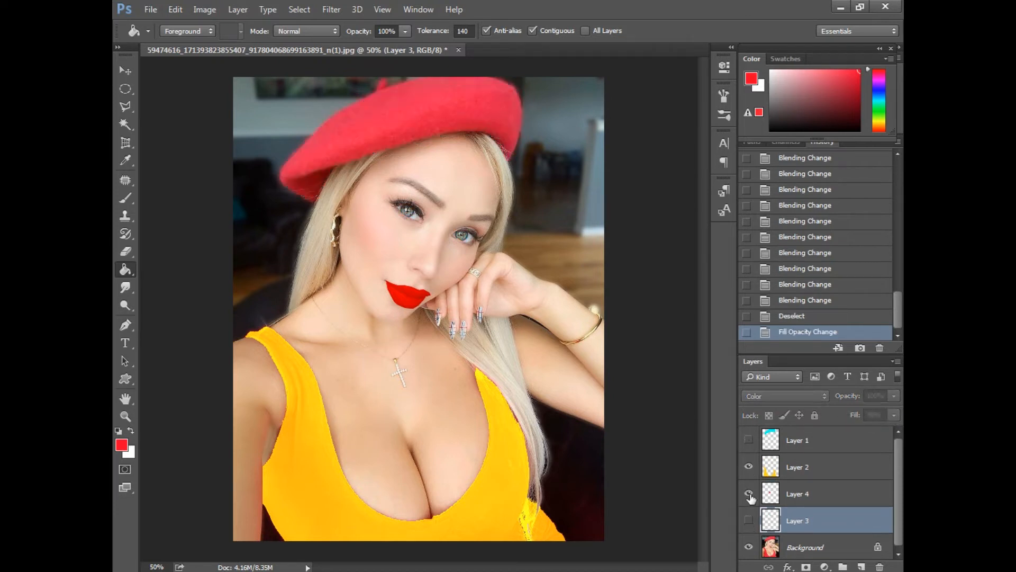
left_click(749, 494)
left_click(748, 467)
key("ctrl+minus")
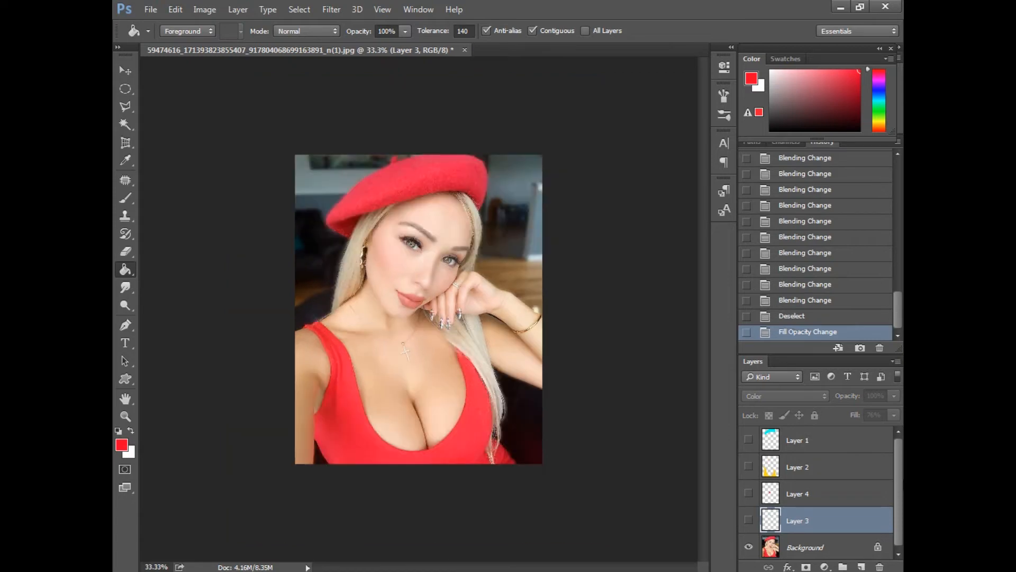
key("ctrl+plus")
left_click(749, 440)
left_click(748, 521)
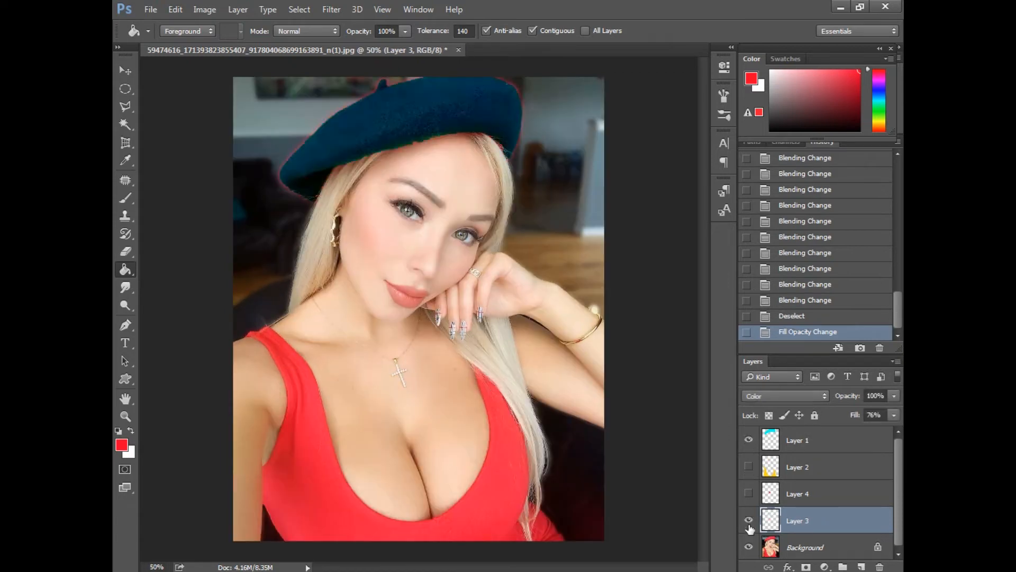
left_click(749, 493)
left_click(749, 466)
key("ctrl+minus")
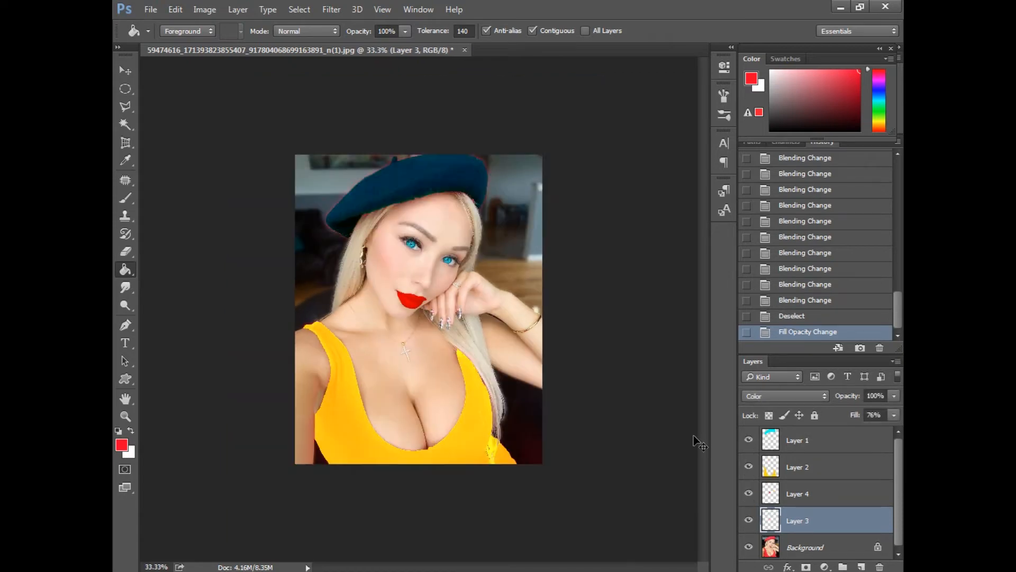
key("ctrl+plus")
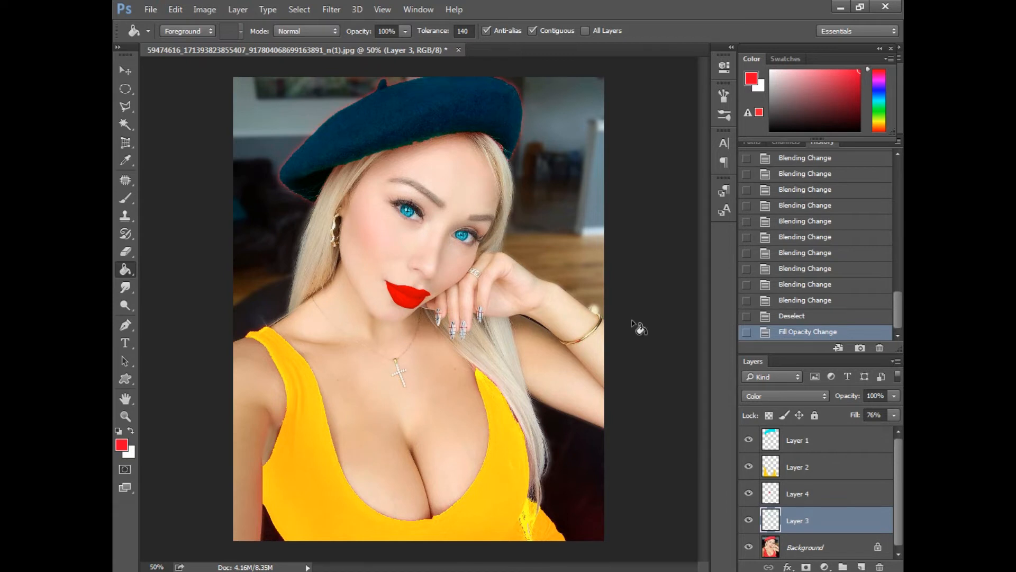
Set the blue iris layer's fill to 50%
left_click_drag(849, 417, 851, 417)
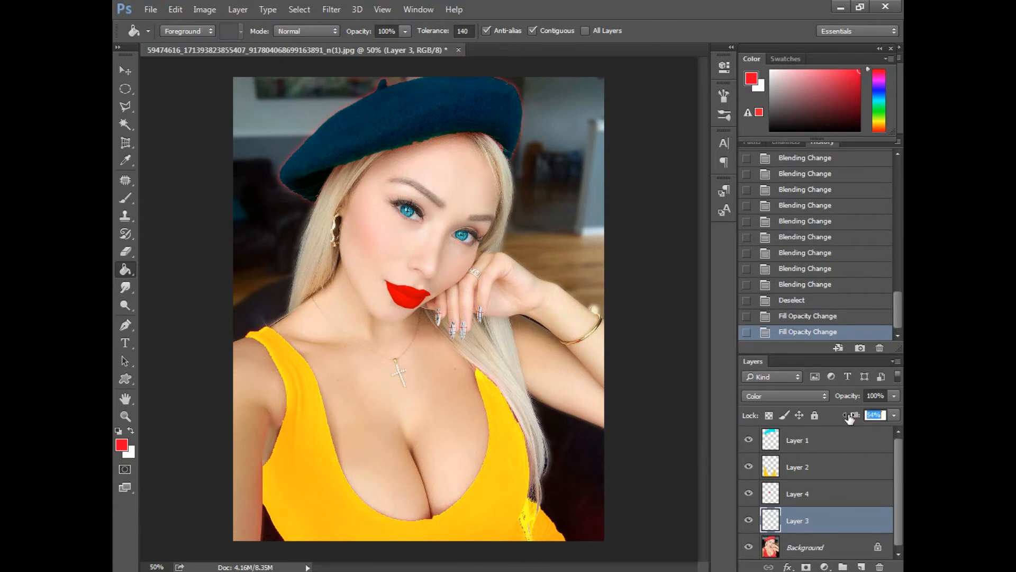
type("50")
key("Return")
key("ctrl+minus")
key("ctrl+plus")
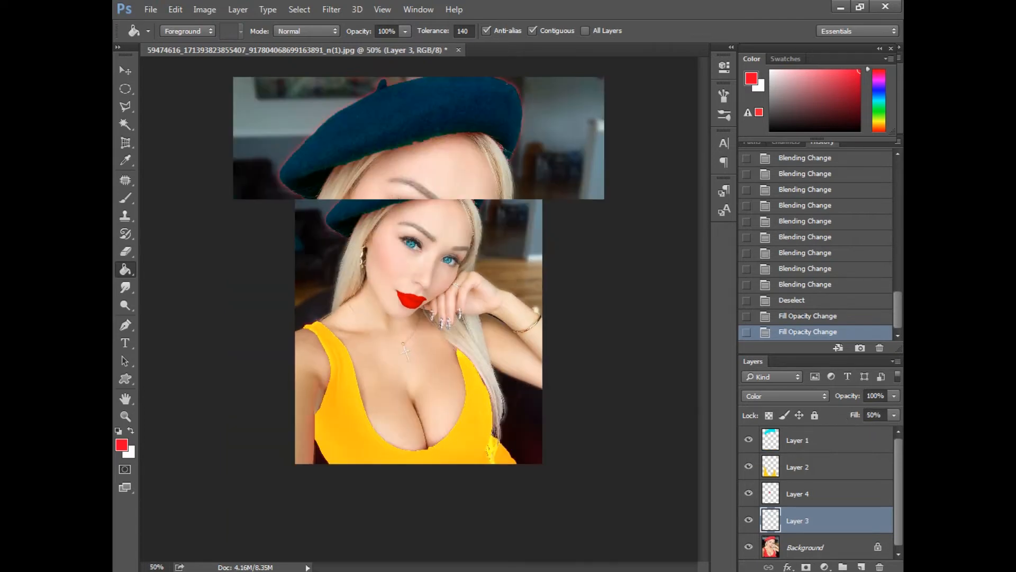
Toggle the visibility of the four colour layers to compare the original portrait with the recoloured version
left_click(748, 440)
left_click_drag(748, 520, 749, 467)
key("ctrl+minus")
key("ctrl+plus")
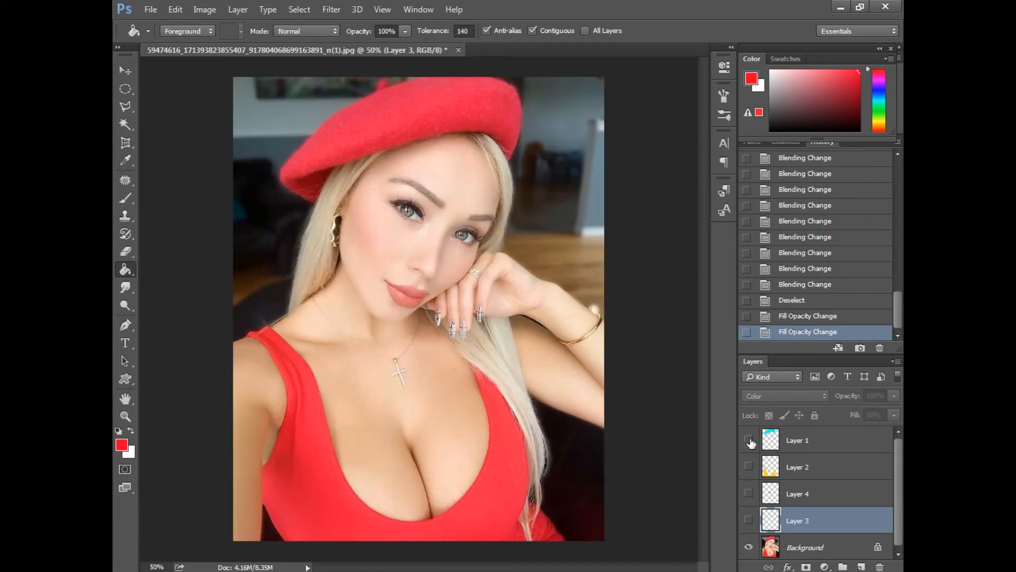
left_click(748, 439)
left_click(749, 521)
left_click(750, 494)
left_click(749, 467)
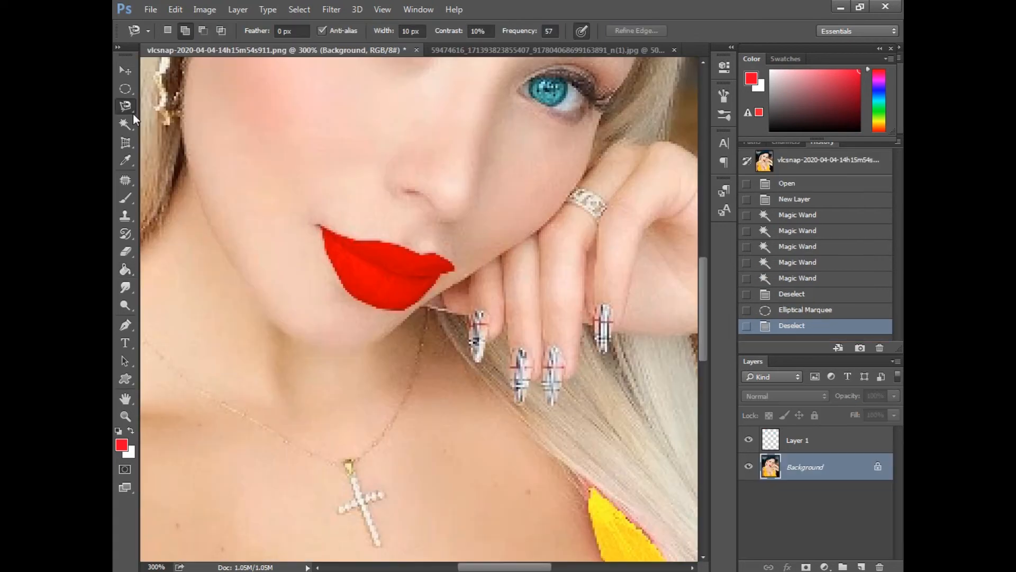
Select the plaid fingernail nearest the lips by outlining it with the Polygonal Lasso
right_click(132, 112)
left_click(174, 120)
key("ctrl+plus")
key("ctrl+plus")
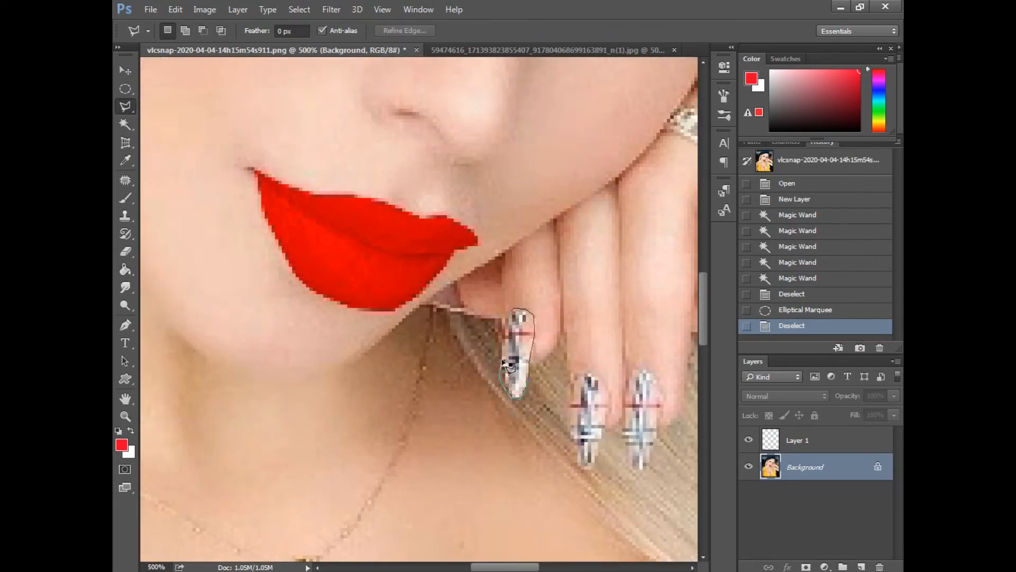
left_click(514, 324)
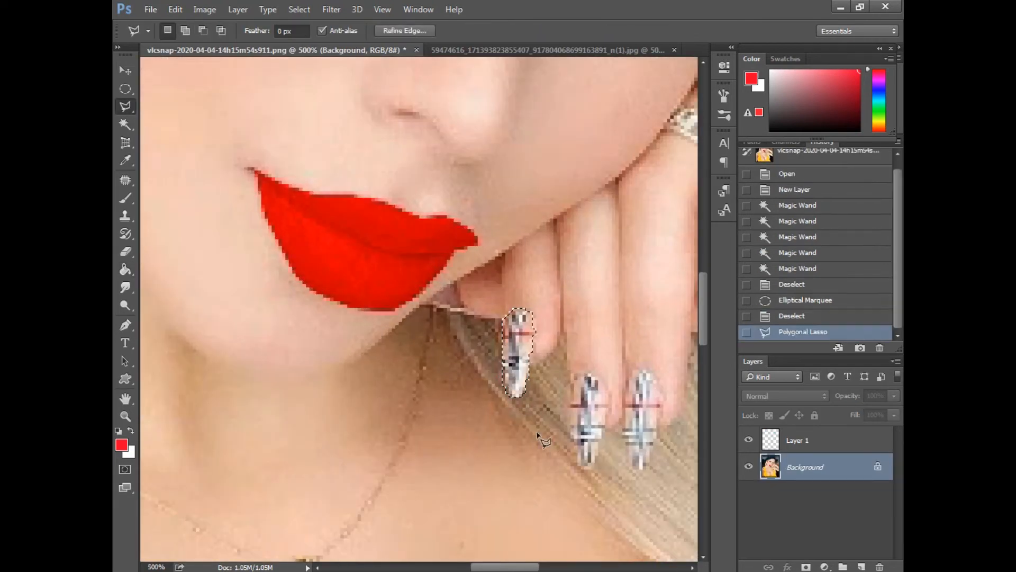
key("ctrl+d")
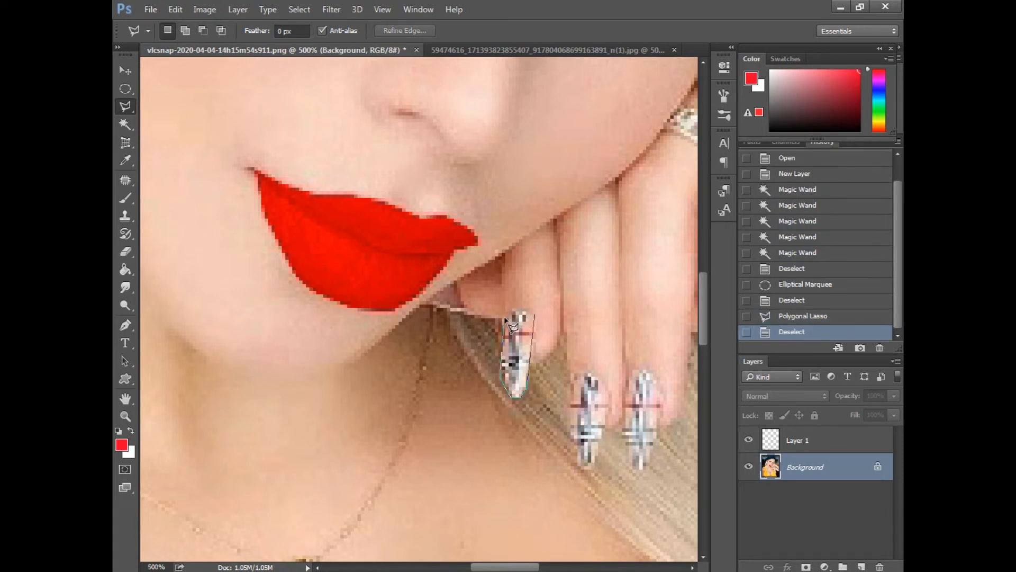
left_click(507, 318)
scroll(502, 360, "right", 5)
Add the other three plaid fingernails to the selection with the Polygonal Lasso
left_click(493, 392, "shift")
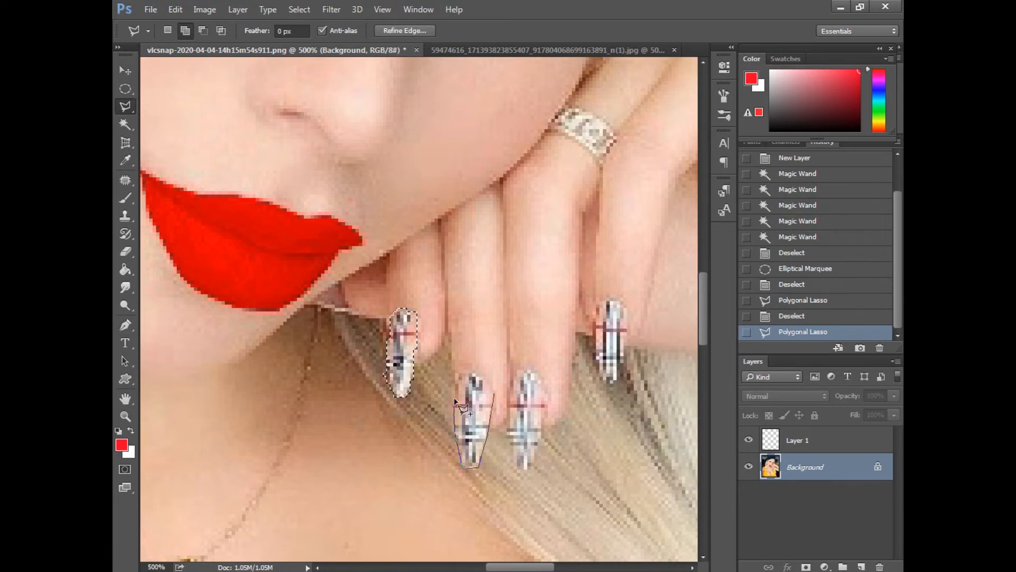
left_click(496, 395)
left_click(549, 397)
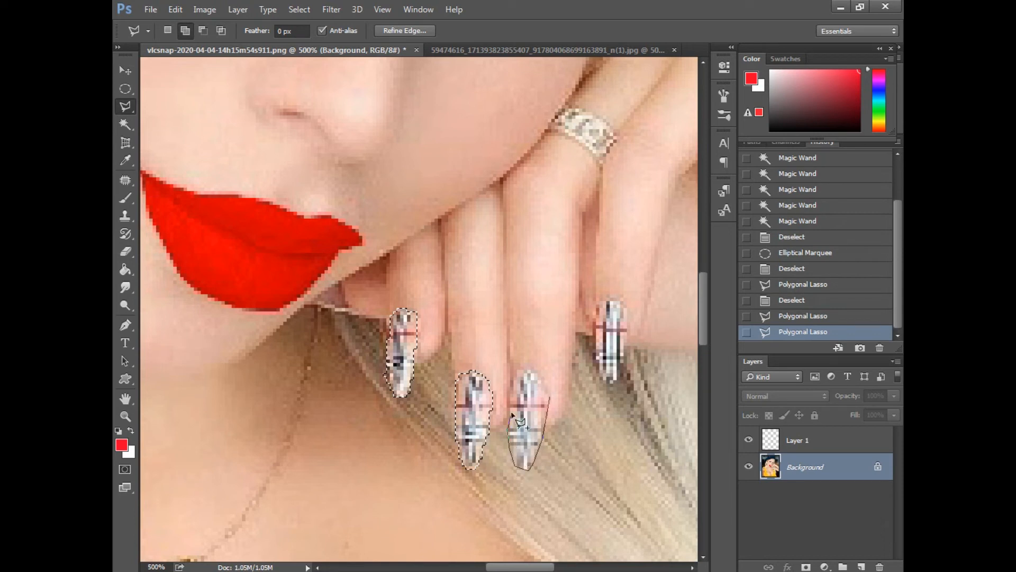
left_click(544, 383)
left_click(625, 310)
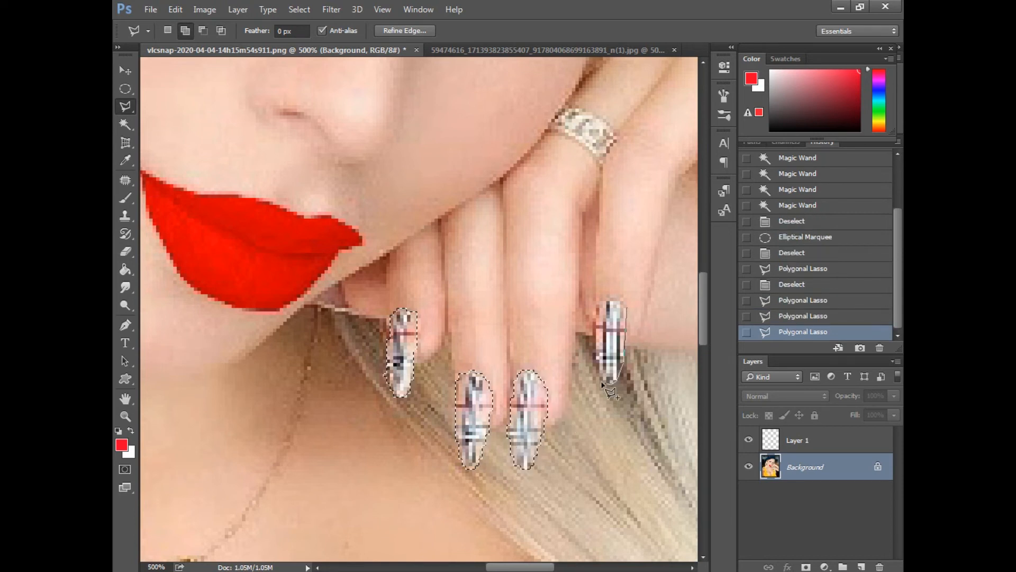
left_click(614, 307)
Fill the selected fingernails with the red foreground colour on Layer 1 using the Paint Bucket
left_click(798, 440)
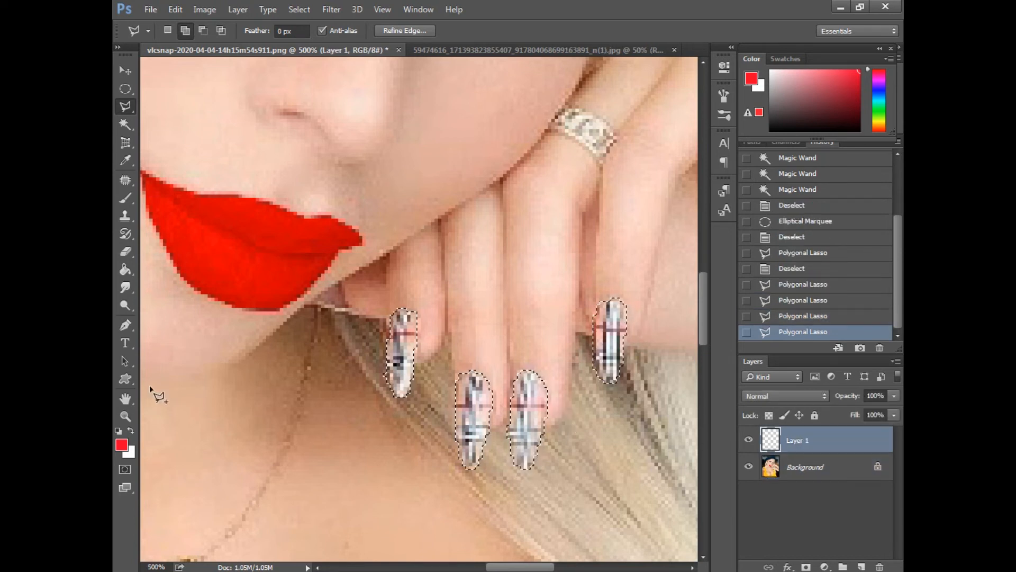
left_click(126, 269)
left_click(474, 423)
Try different blending modes on the red nail layer, including Darken, Lighter Color, Linear Light and Saturation
left_click(793, 396)
left_click(723, 419)
key("Down")
key("Down")
key("ctrl+minus")
key("ctrl+minus")
key("ctrl+minus")
key("ctrl+minus")
key("ctrl+minus")
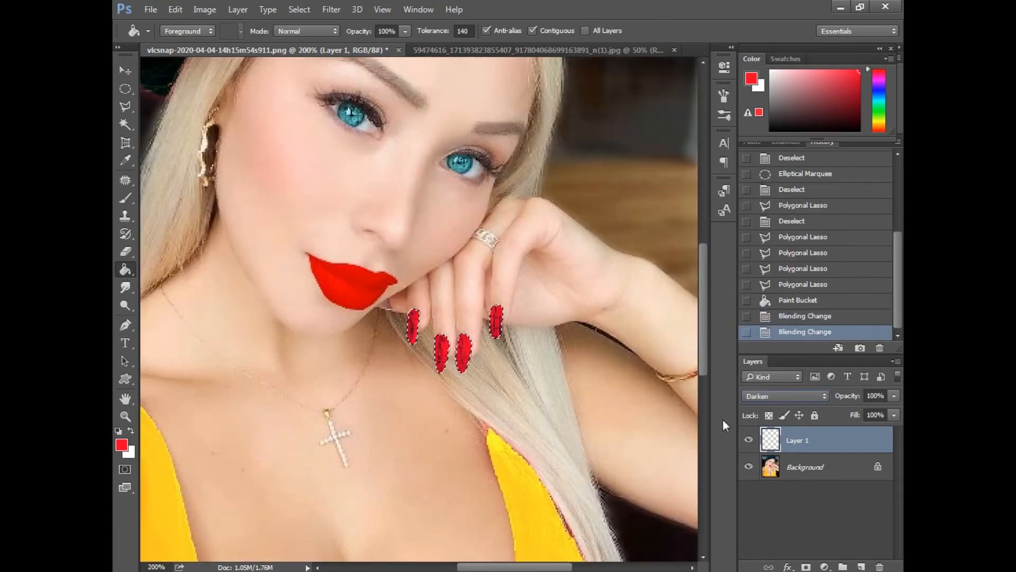
key("ctrl+plus")
scroll(766, 392, "down", 2)
scroll(767, 395, "down", 10)
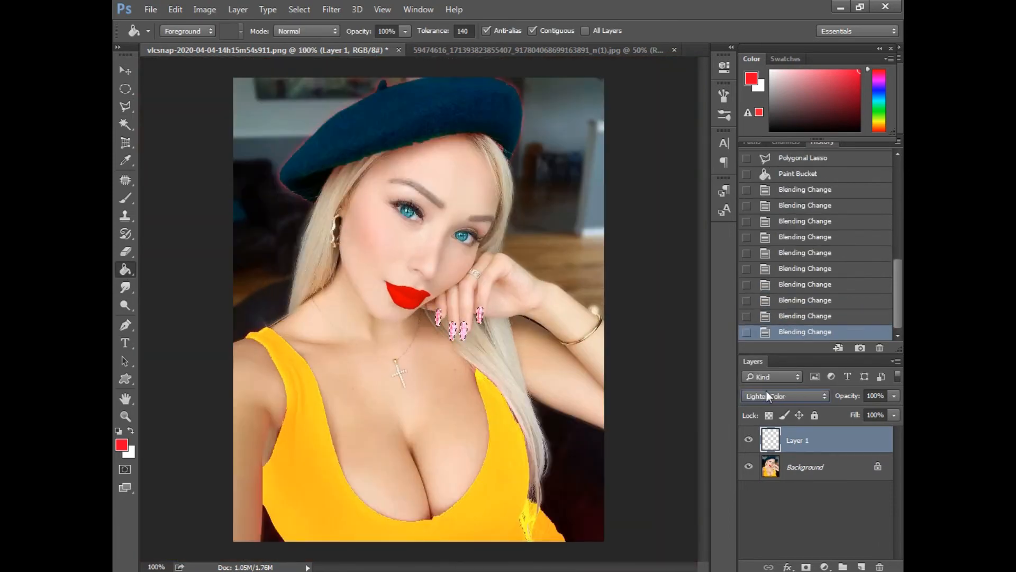
key("ctrl+plus")
key("ctrl+plus")
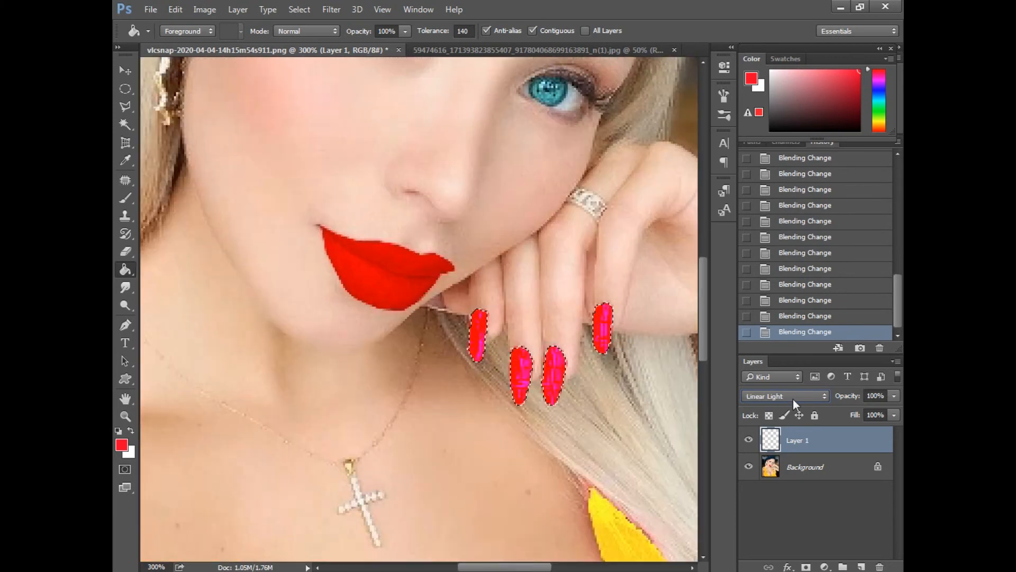
scroll(793, 399, "down", 8)
scroll(793, 399, "down", 1)
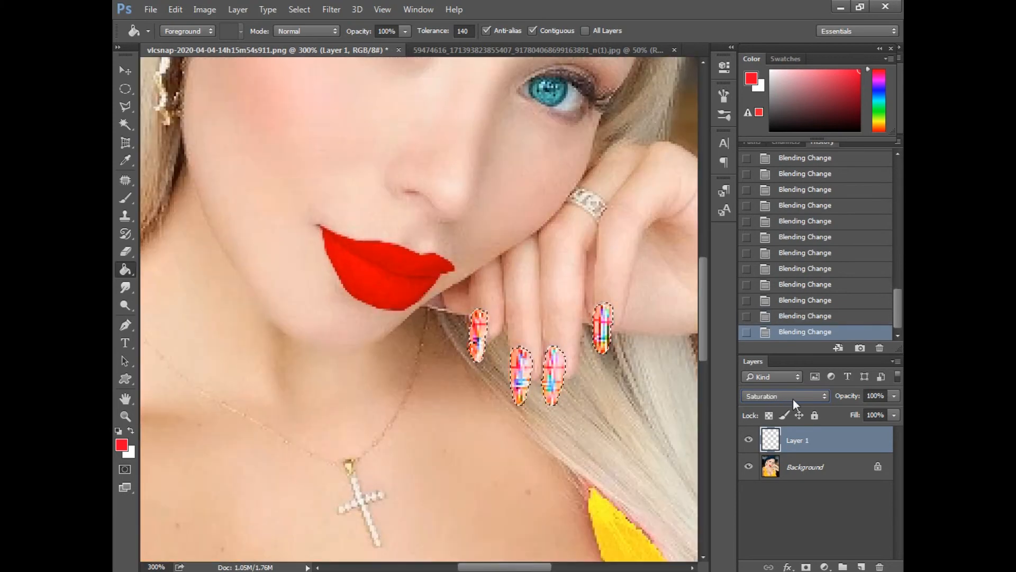
left_click(204, 9)
left_click(381, 120)
mouse_move(677, 154)
left_mouse_down()
mouse_move(726, 150)
mouse_move(697, 151)
left_mouse_up()
left_click_drag(698, 186, 766, 186)
key("Escape")
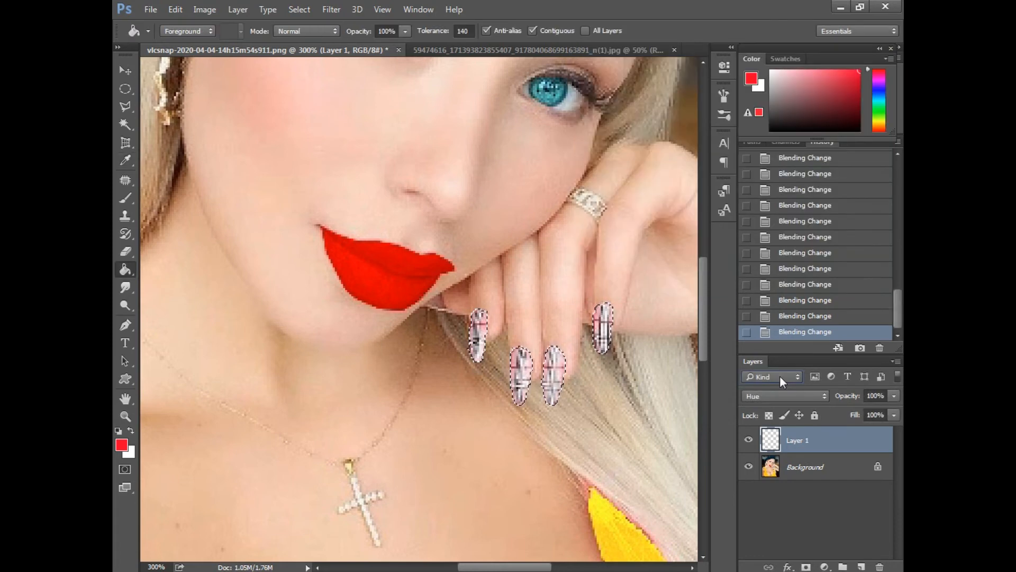
Set the nail layer's blending mode to Linear Light and raise its saturation to +100 with Hue/Saturation
scroll(777, 392, "up", 7)
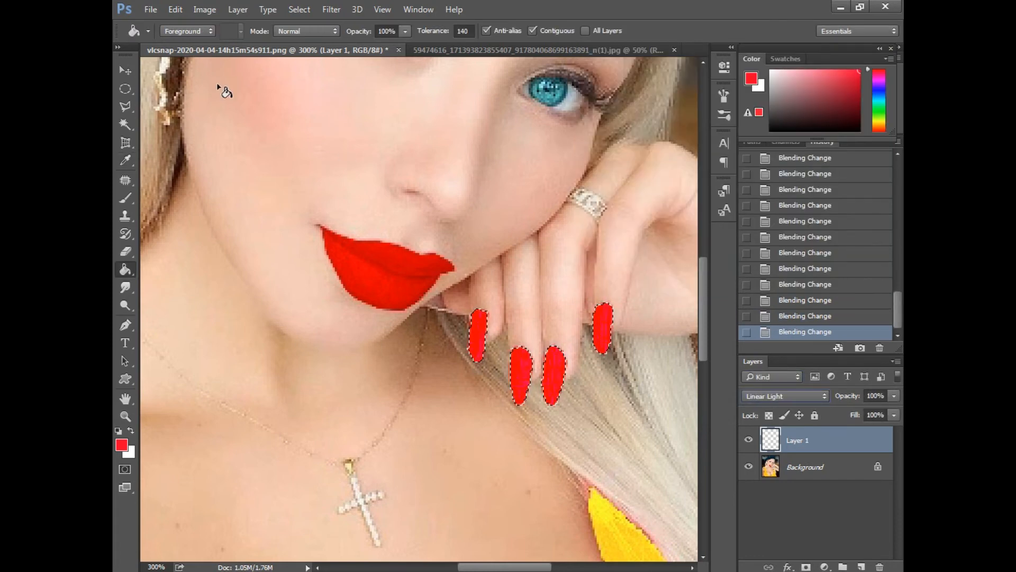
scroll(222, 90, "down", 3)
left_click(204, 9)
mouse_move(227, 43)
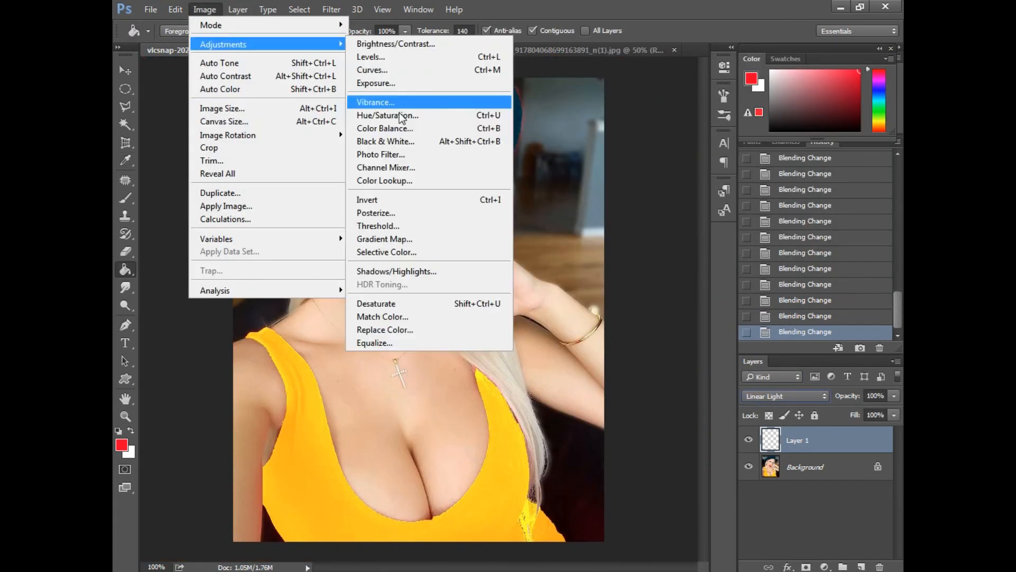
left_click(397, 116)
left_click_drag(698, 185, 769, 188)
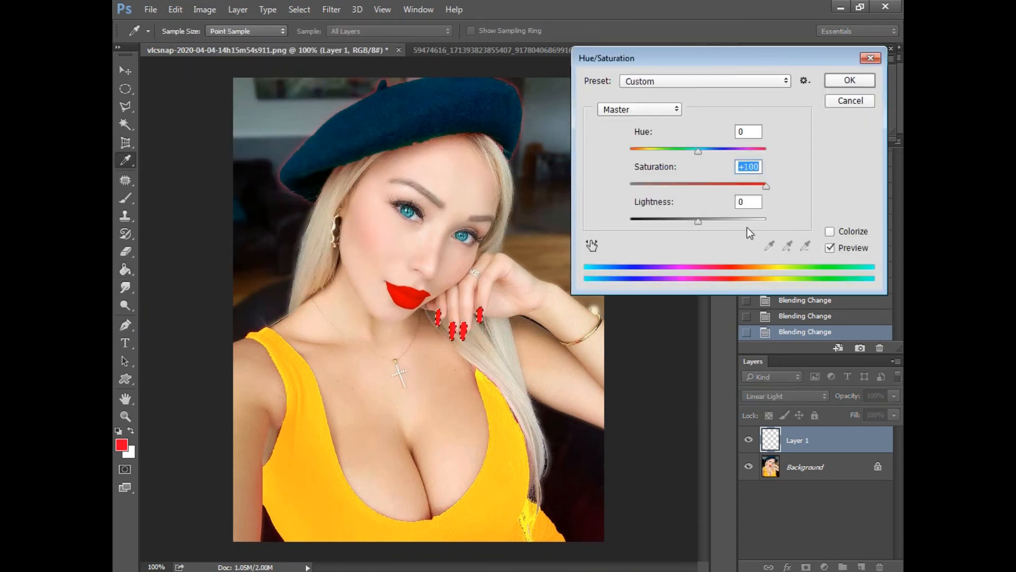
left_click_drag(698, 219, 696, 229)
mouse_move(698, 151)
left_mouse_down()
mouse_move(767, 155)
mouse_move(659, 155)
mouse_move(643, 139)
mouse_move(697, 156)
left_mouse_up()
left_click(850, 80)
key("g")
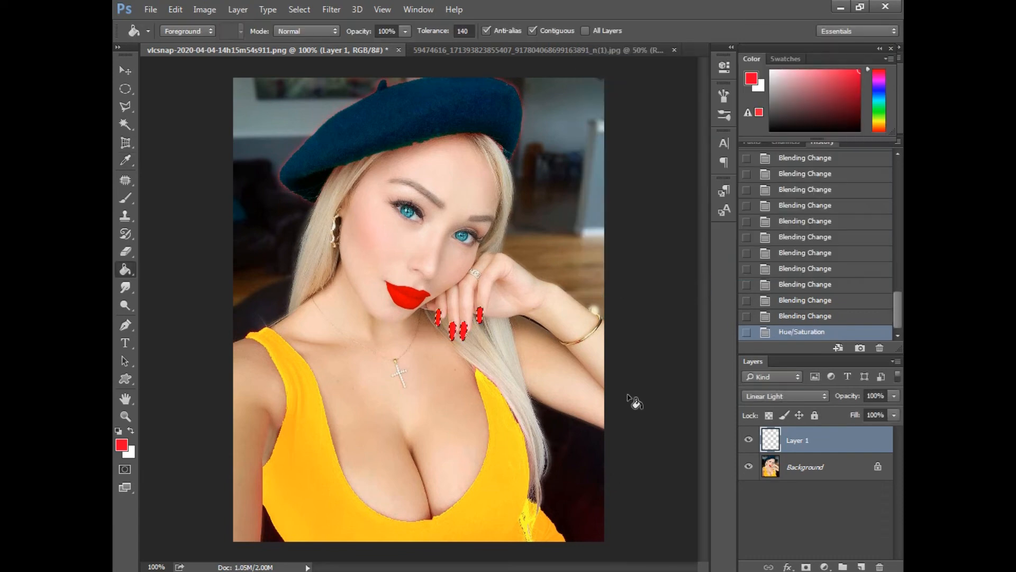
Deselect the nails and erase the excess red around their edges with a 9 px eraser
key("ctrl+d")
scroll(418, 308, "up", 2)
key("e")
right_click(443, 351)
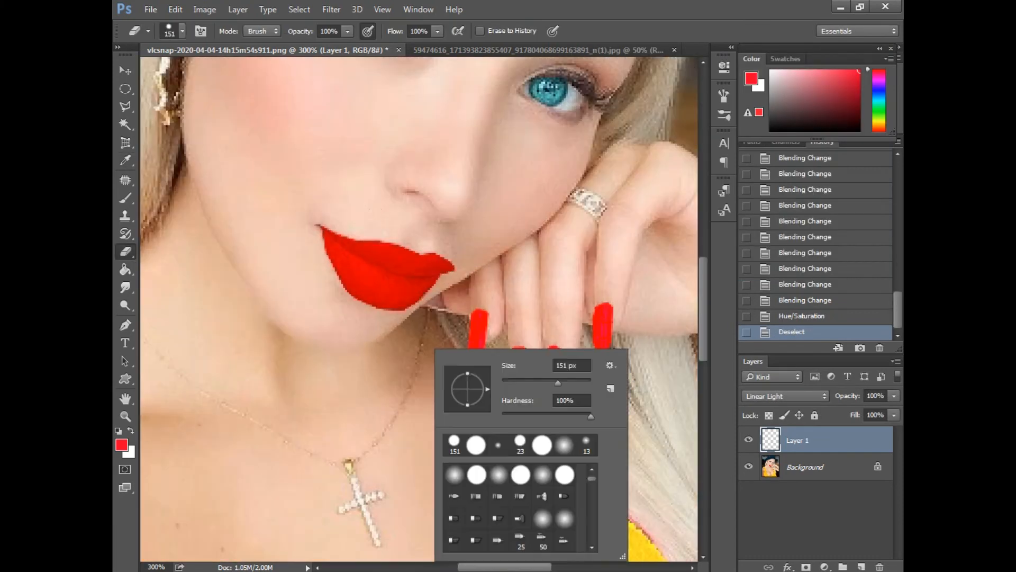
left_click(448, 366)
left_click(460, 351)
left_click(493, 367)
left_click(589, 361)
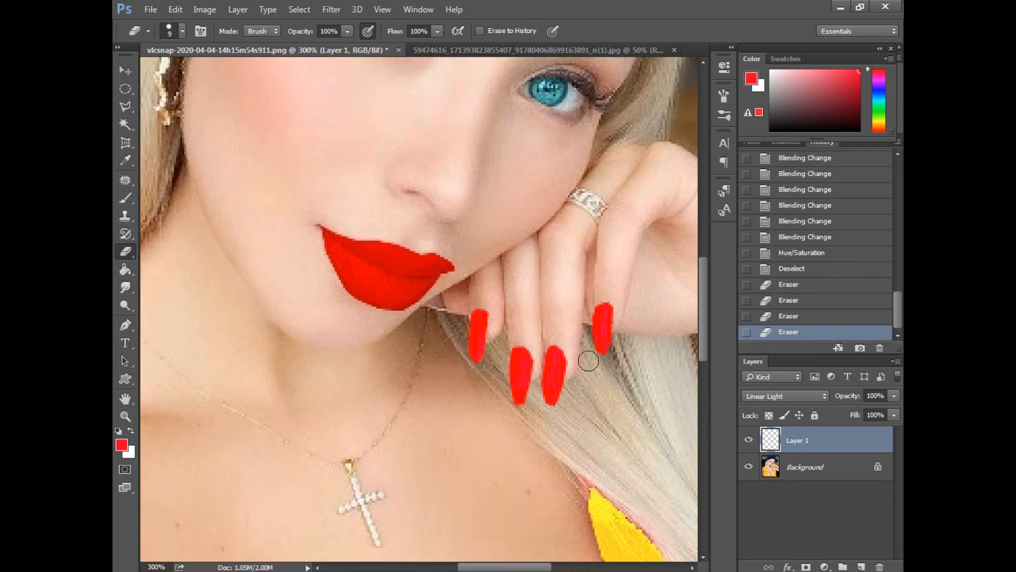
left_click(588, 339)
left_click(618, 347)
left_click(649, 399)
left_click(634, 409)
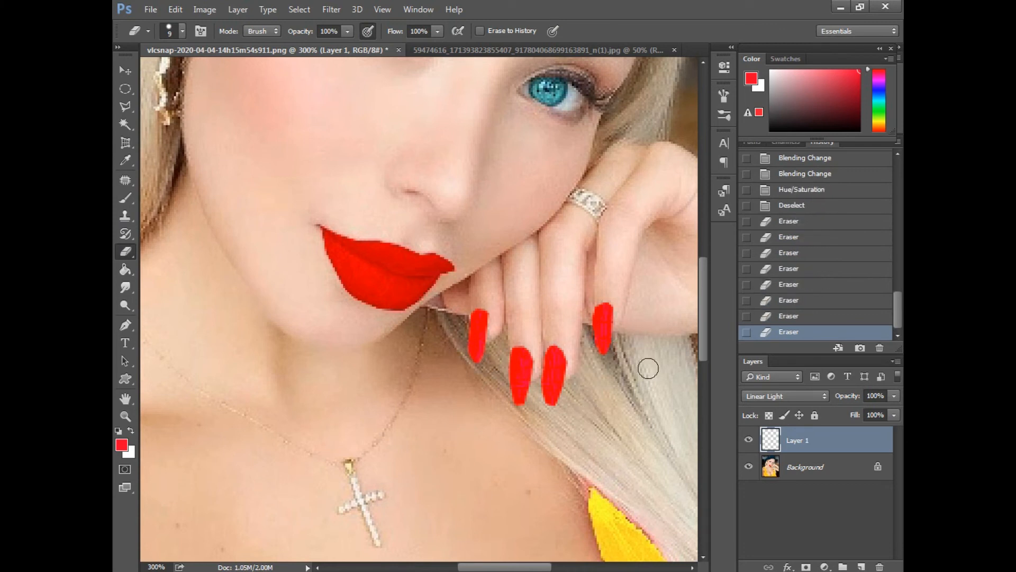
left_click(614, 298)
left_click(609, 296)
left_click(606, 304)
Trim the edge of the third nail from the lips with a 6 px eraser and reduce the eraser to 1 px
right_click(543, 362)
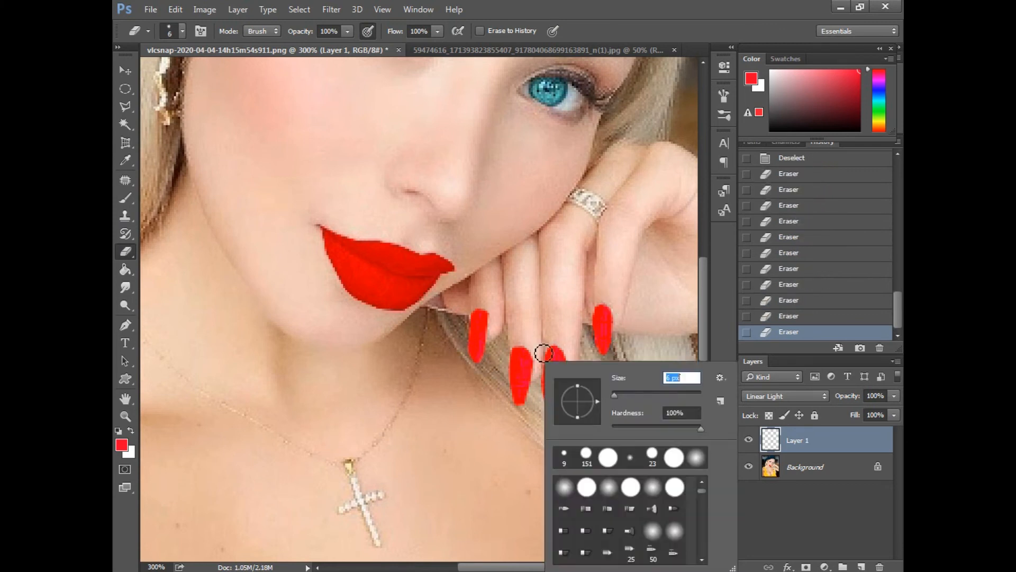
type("6")
key("Return")
left_click(542, 375)
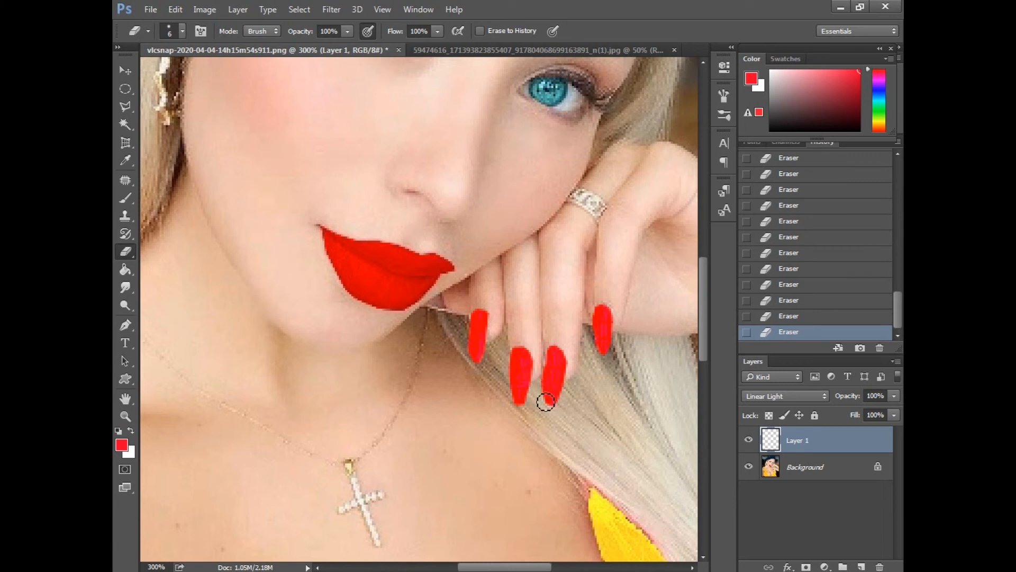
right_click(545, 394)
type("1")
key("Return")
Return to an earlier history state and repaint the third nail's edge in red with a 6 px brush
left_click(799, 300)
key("b")
left_click(543, 368)
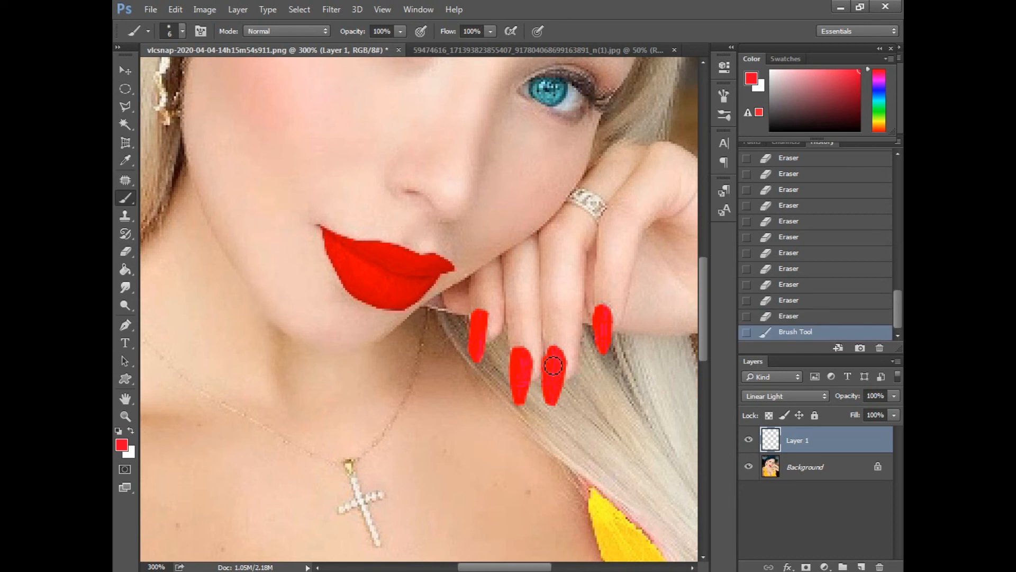
left_click(552, 365)
Trim the sides of the two outermost nails with the eraser at 1 px and 9 px
left_click(125, 252)
left_click(592, 325)
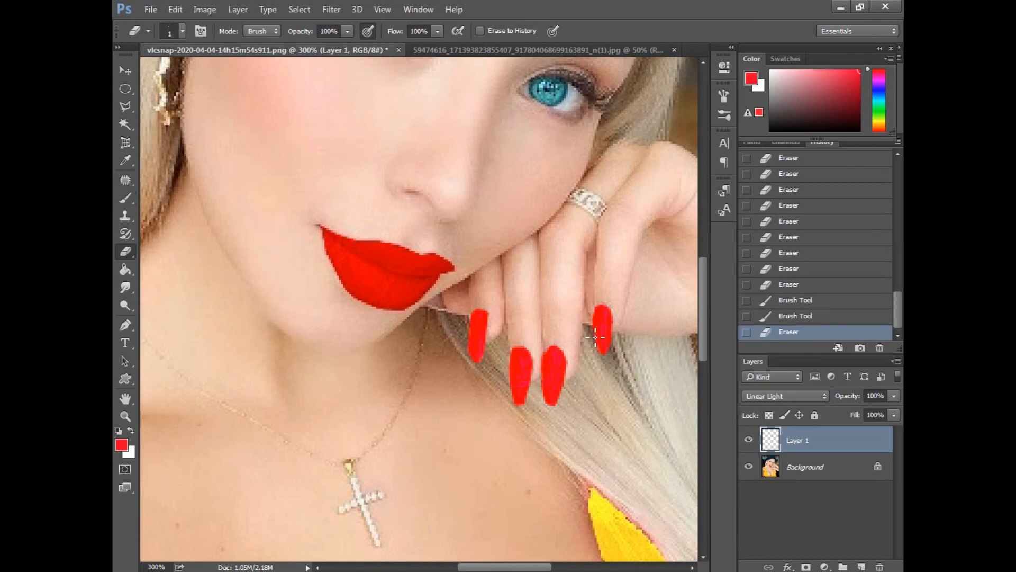
right_click(593, 327)
type("9")
key("Return")
left_click_drag(584, 325, 585, 334)
left_click_drag(460, 319, 460, 339)
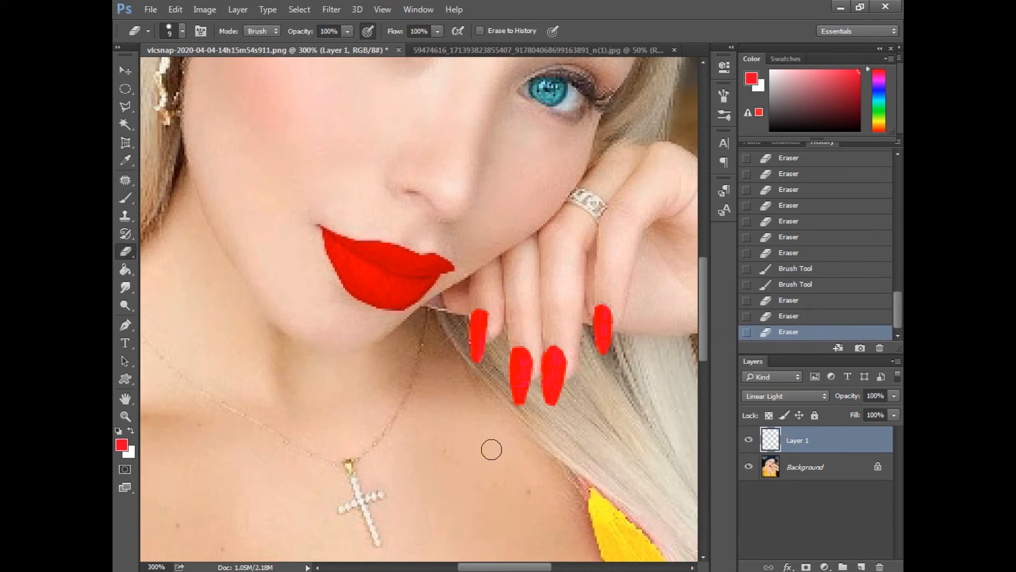
Repaint the upper part of the nail nearest the lips in red with the Brush
left_click(126, 198)
left_click(479, 324)
left_click(479, 331)
left_click(479, 319)
Clean up the edges of the two nails nearest the lips with the 9 px eraser
left_click(125, 252)
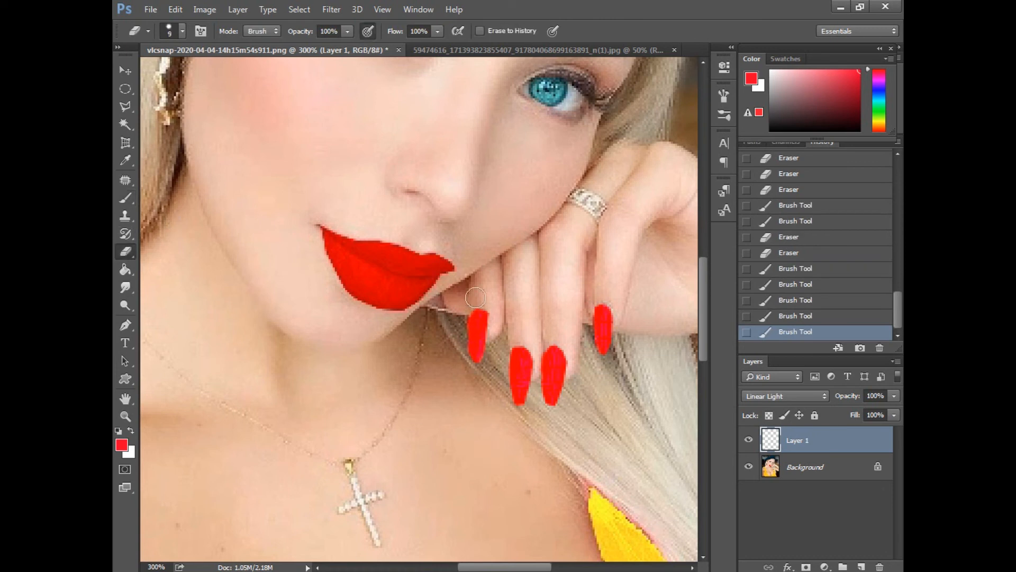
left_click(497, 311)
left_click(459, 325)
left_click(543, 425)
left_click(502, 391)
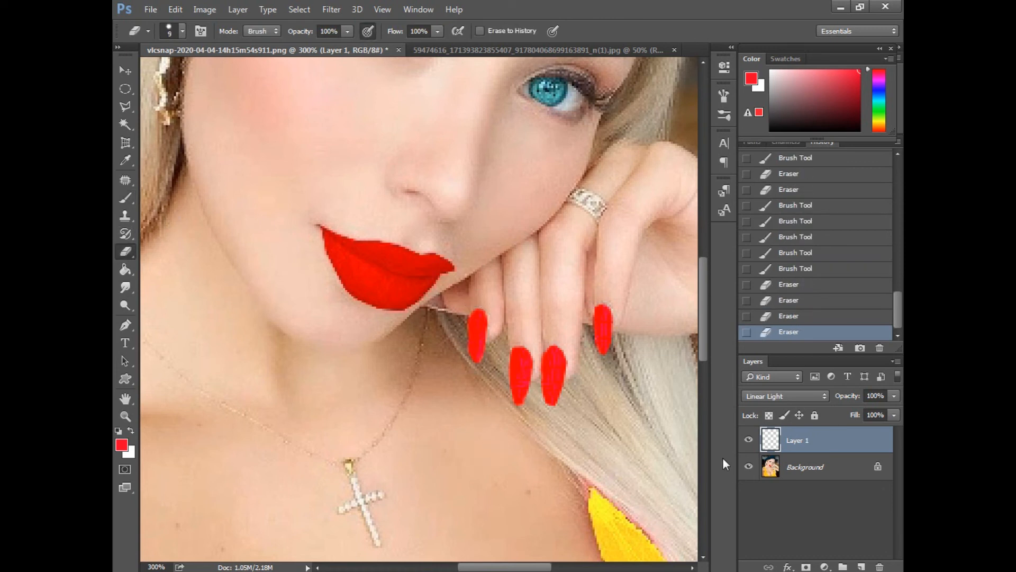
Add an empty Layer 2 and, back on Layer 1, repaint the base of the nail farthest from the lips in red
left_click(862, 566)
left_click(126, 198)
key("x")
left_click(799, 462)
key("x")
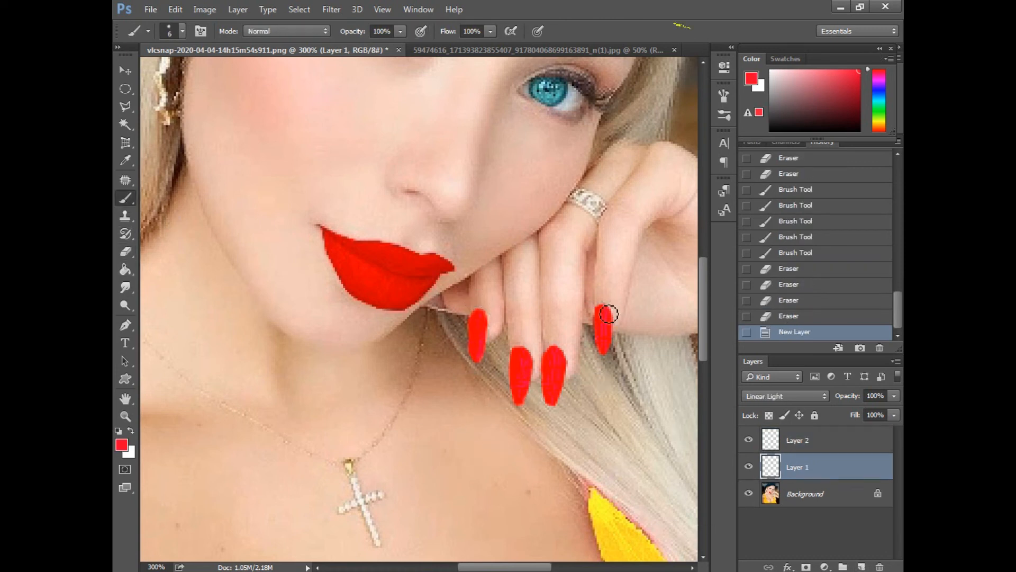
left_click(609, 314)
left_click(604, 313)
Erase the excess red around the base and sides of the nail farthest from the lips
left_click(126, 252)
left_click(624, 311)
left_click(623, 322)
left_click(586, 313)
left_click(606, 291)
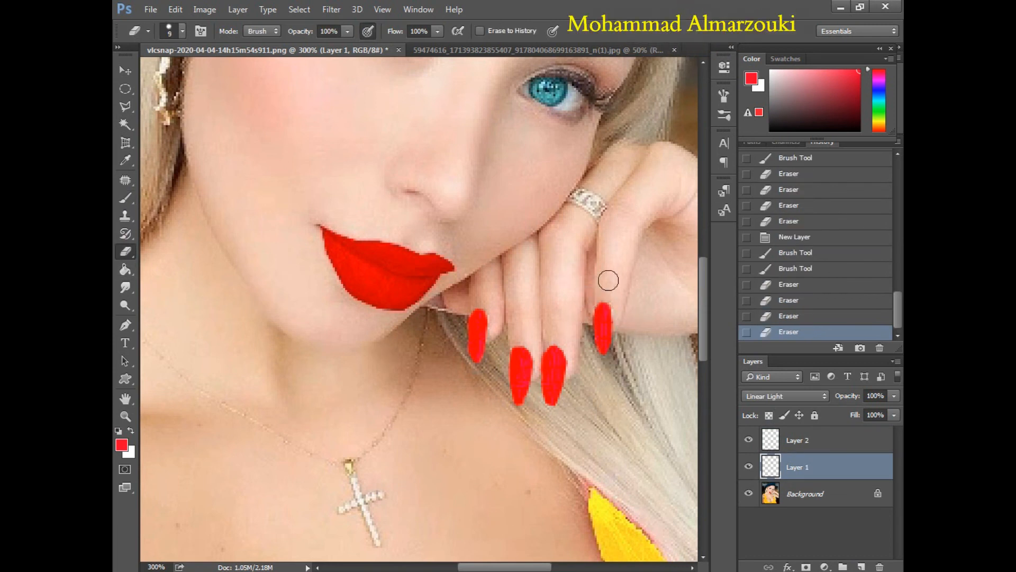
Round out the shape of the nail farthest from the lips with red 6 px brush strokes
left_click(126, 198)
left_click(608, 313)
left_click(613, 321)
left_click(602, 325)
left_click(597, 334)
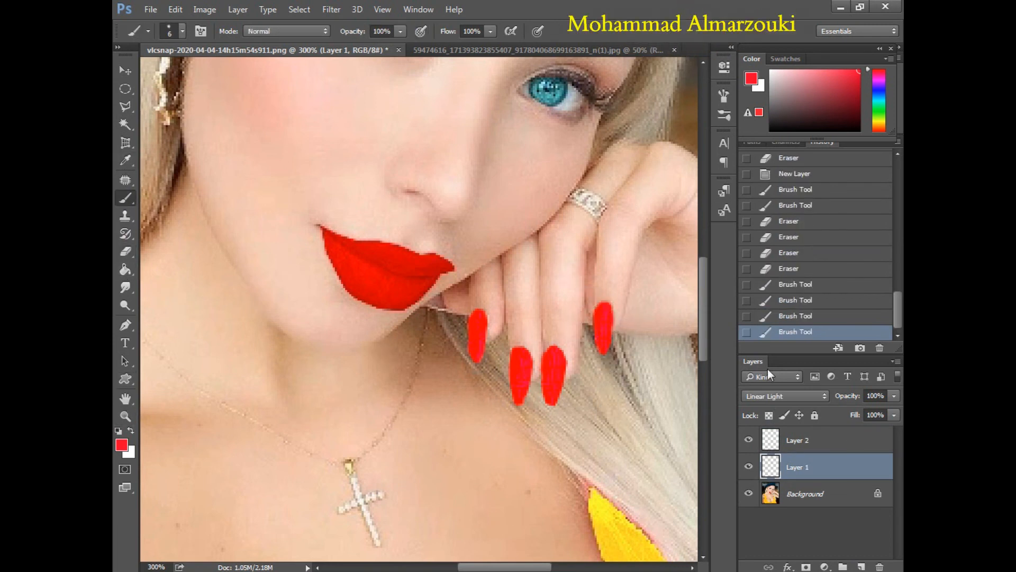
Paint a white highlight in the middle of each nail on Layer 2 with a 3 px brush
left_click(797, 440)
key("x")
right_click(607, 314)
type("3")
key("Return")
left_click(603, 320)
left_click(553, 373)
left_click(520, 373)
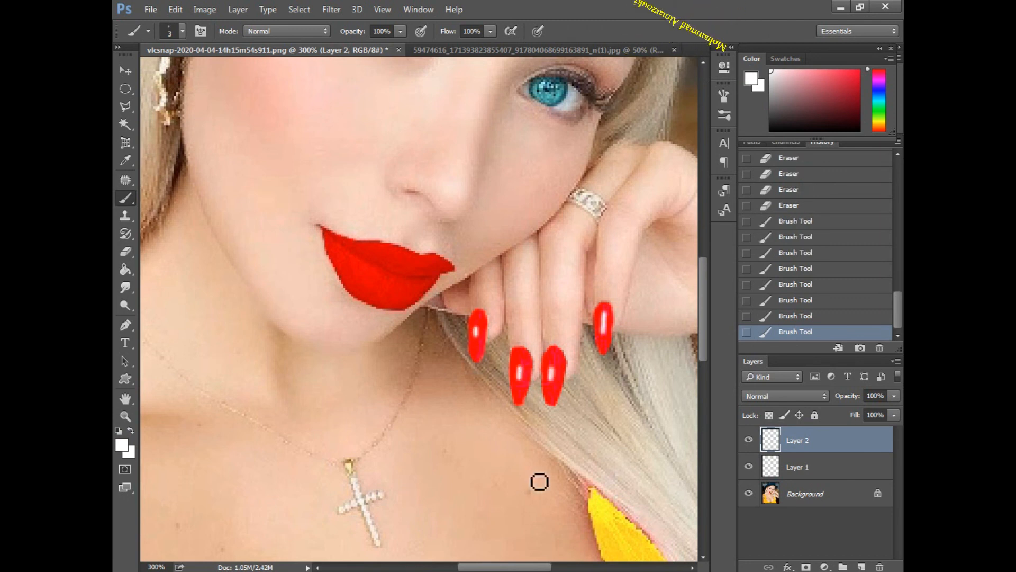
Try successive blending modes on the white highlight layer, from Linear Burn through to Luminosity
left_click(785, 396)
left_click(758, 133)
key("Down")
key("Down")
key("Down")
key("Down")
key("Down")
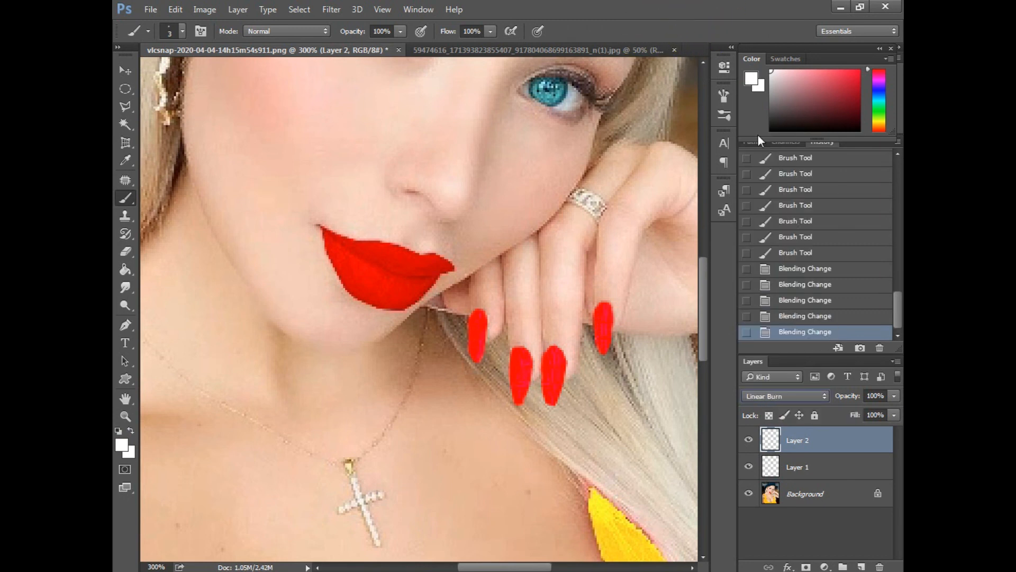
key("Down")
key("Down")
key("Down")
key("Down")
key("Down")
key("Down")
key("Down")
key("Down")
key("Down")
key("Down")
key("Down")
key("Down")
key("Down")
key("Down")
key("Down")
key("Down")
key("Down")
key("Down")
key("Down")
key("Down")
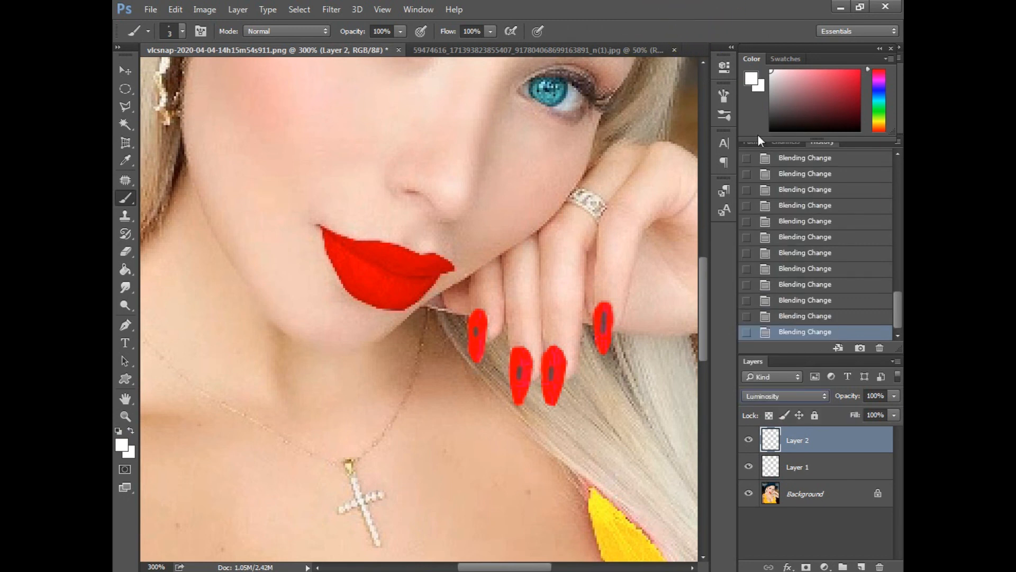
Set the white highlight layer's blending mode to Pin Light
key("Up")
key("Up")
key("Up")
key("Up")
key("Up")
key("Up")
key("Up")
key("Up")
key("Up")
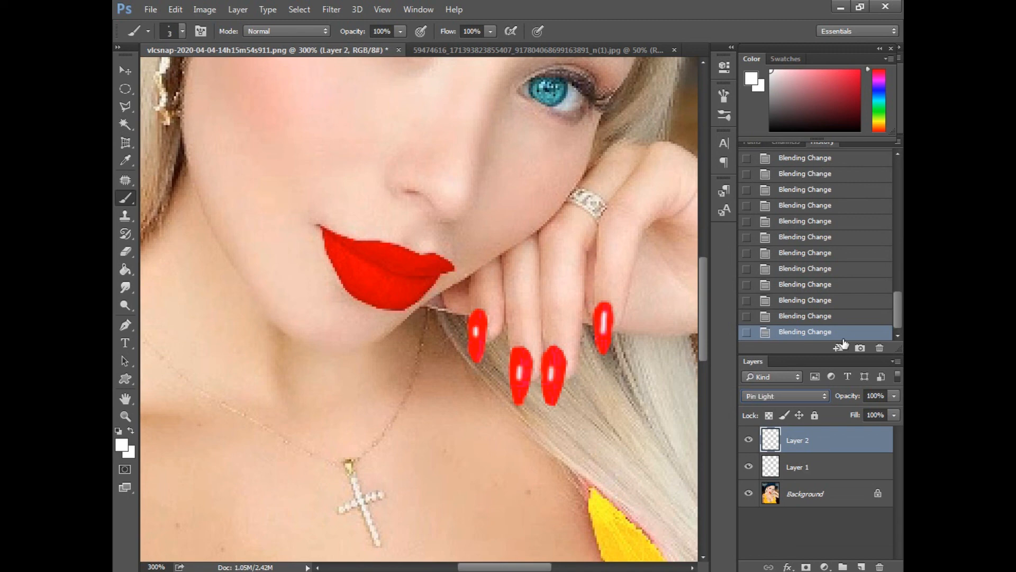
Try a lower fill opacity on the white highlight layer, Layer 2, and restore it to 100%
left_click_drag(856, 415, 841, 414)
key("ctrl+1")
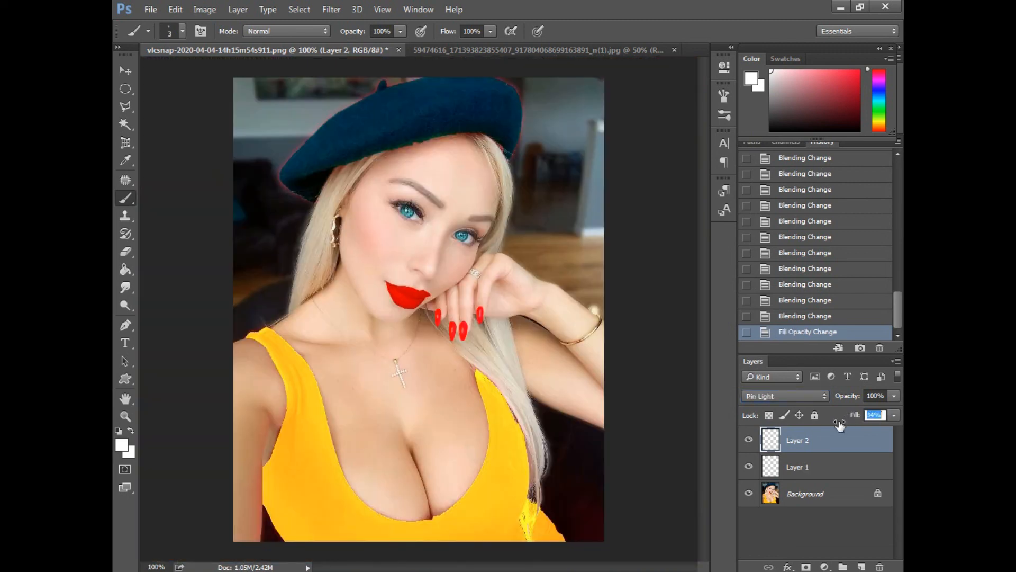
type("100")
key("Return")
Trim the white highlight on the nail farthest from the lips with a 9 px eraser and set Layer 2's fill to 54%
key("ctrl+plus")
key("ctrl+plus")
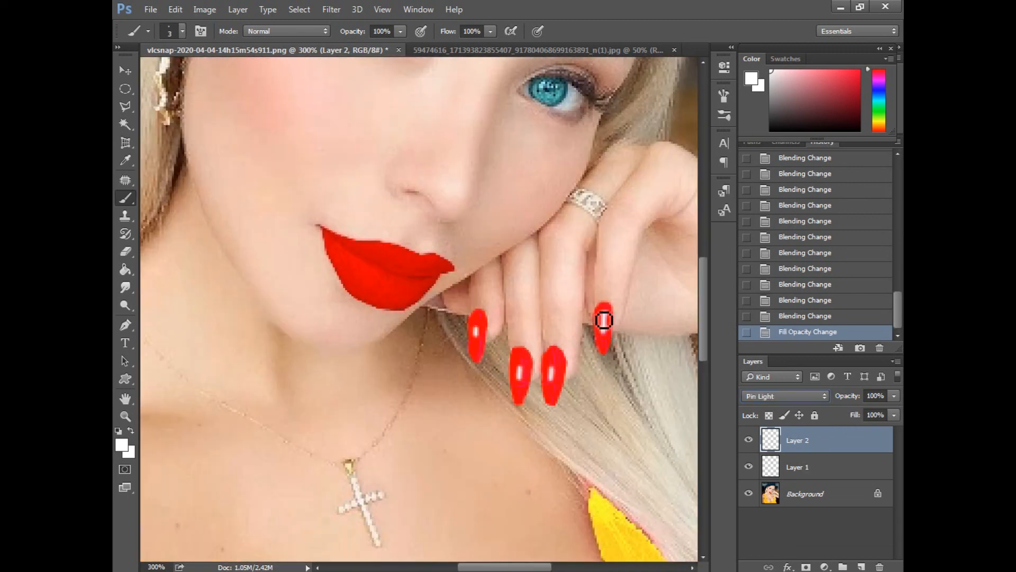
key("e")
left_click(604, 318)
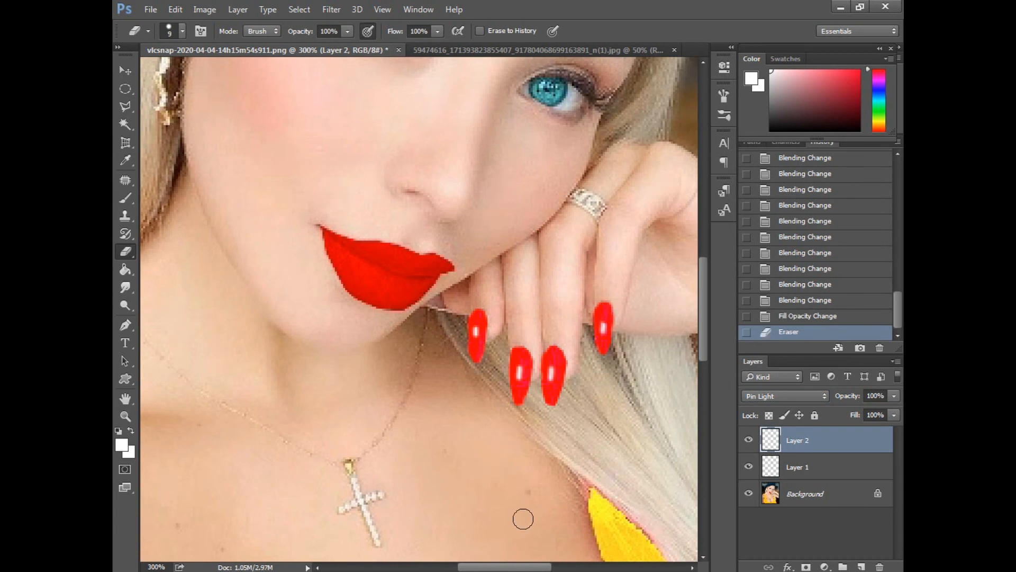
key("ctrl+1")
left_click_drag(863, 415, 852, 427)
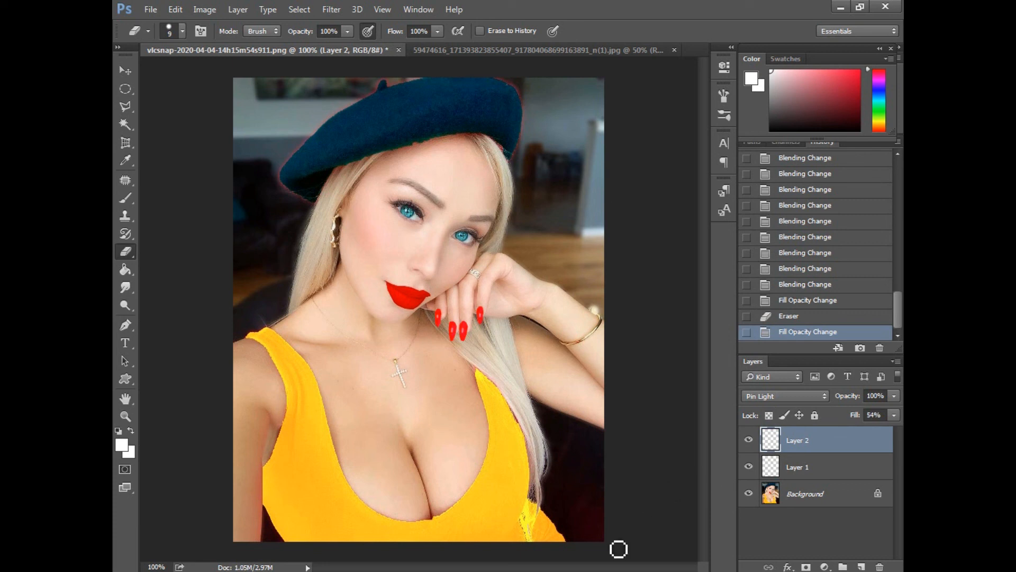